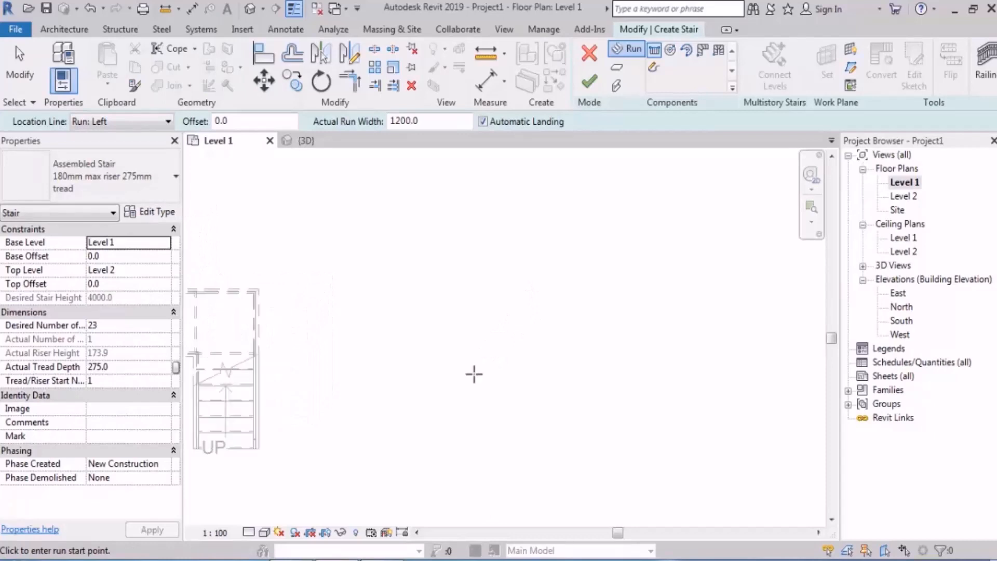
- Set the desired number of risers to 24 and draw a first straight vertical run of 12 risers
left_click(447, 415)
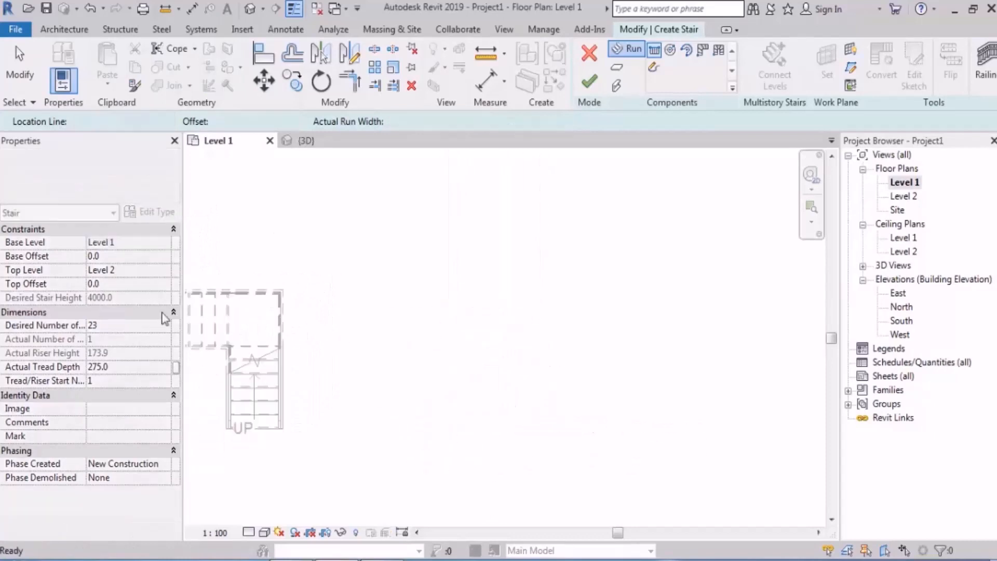
left_click(113, 326)
type("24")
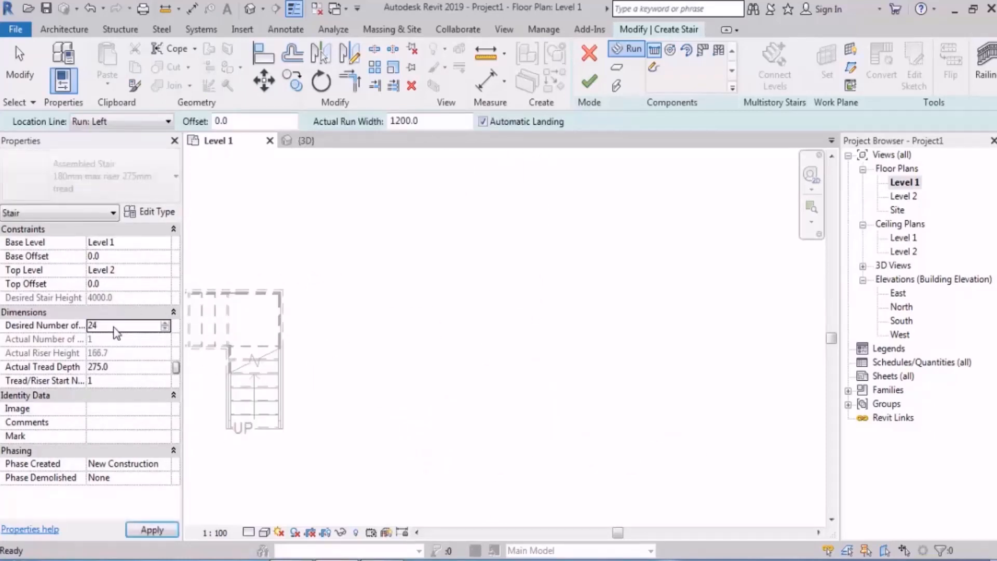
left_click(417, 420)
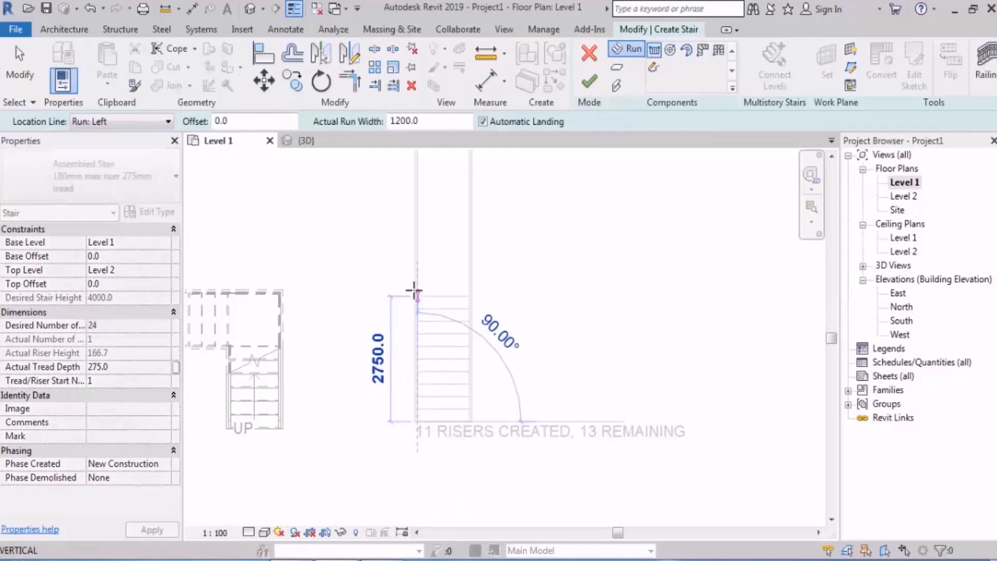
left_click(415, 281)
- Draw a second 12-riser run in line with the first, starting 2300 mm beyond its upper end with an automatic landing between
middle_click_drag(473, 323, 472, 494)
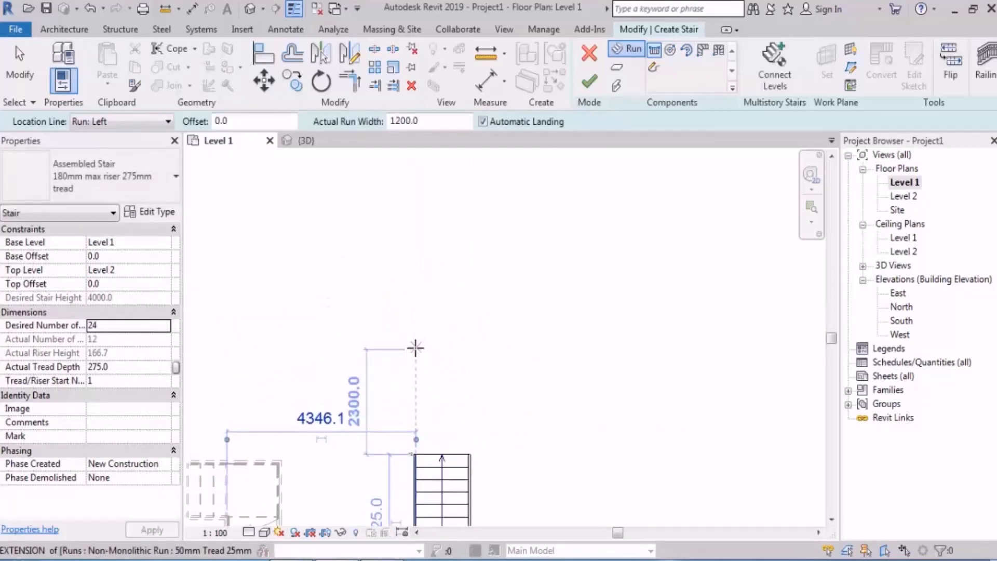
left_click(414, 348)
middle_click_drag(414, 264, 413, 337)
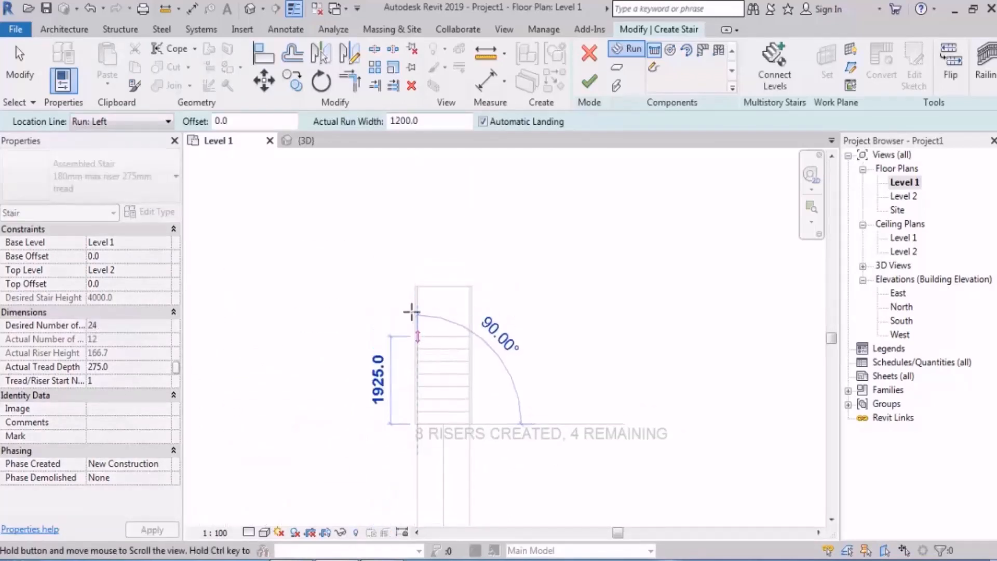
left_click(420, 230)
key("Escape")
scroll(499, 249, "down", 2)
middle_click_drag(534, 297, 472, 260)
scroll(473, 286, "up", 1)
scroll(474, 289, "up", 1)
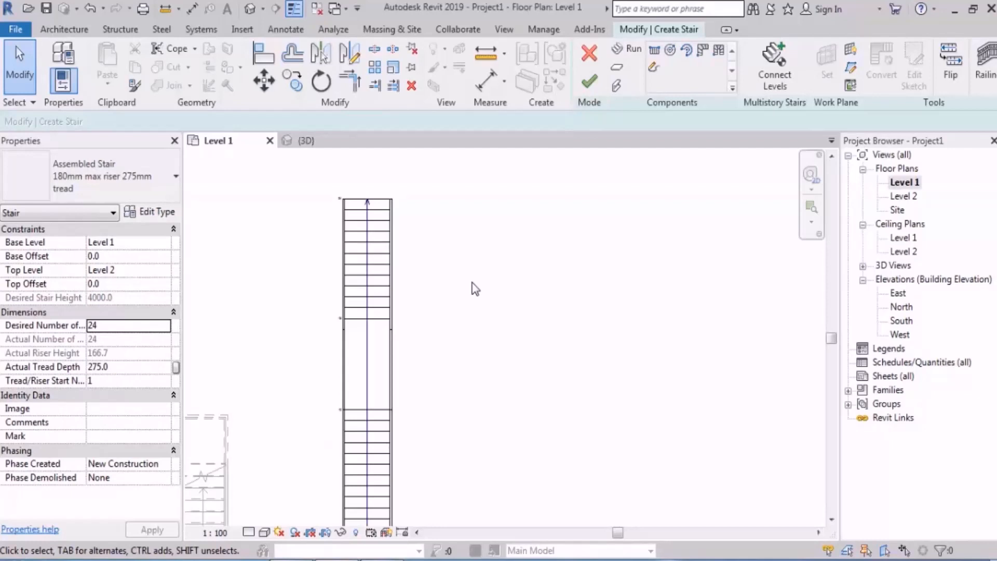
left_click(367, 363)
middle_click_drag(492, 369, 482, 330)
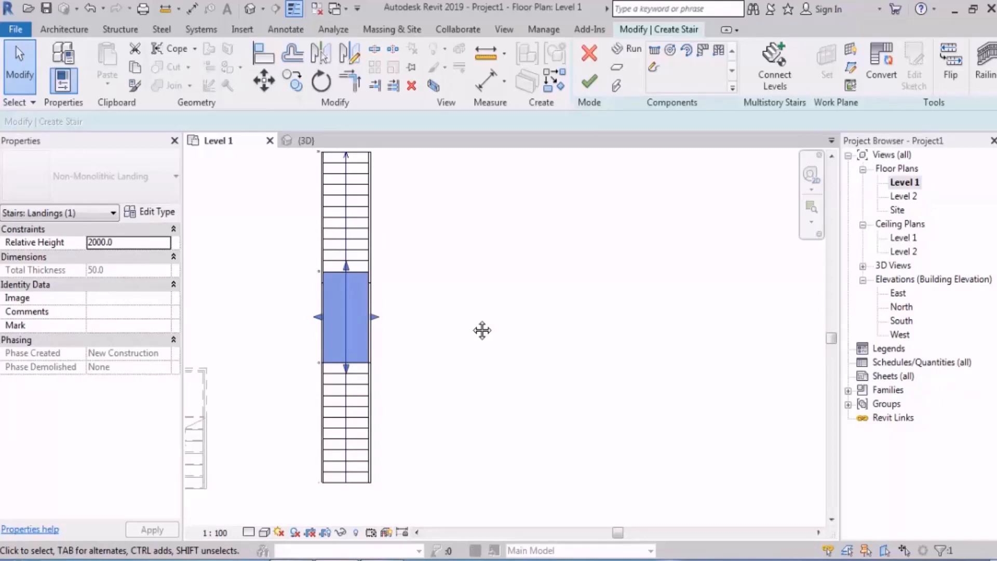
middle_click_drag(440, 367, 459, 333)
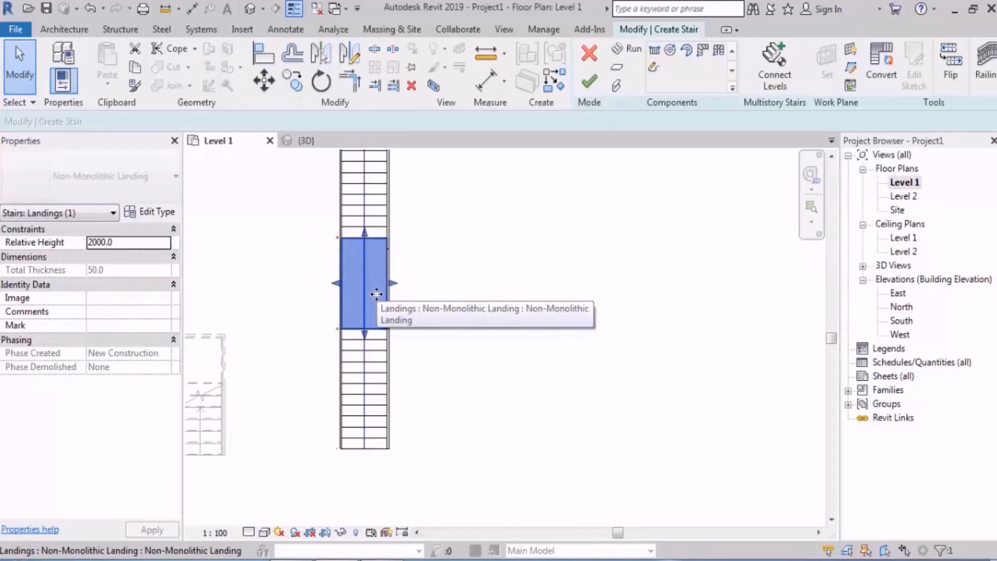
- Try rotating the lower run 20° clockwise about its upper-right corner, and undo the rotation
left_click(366, 398)
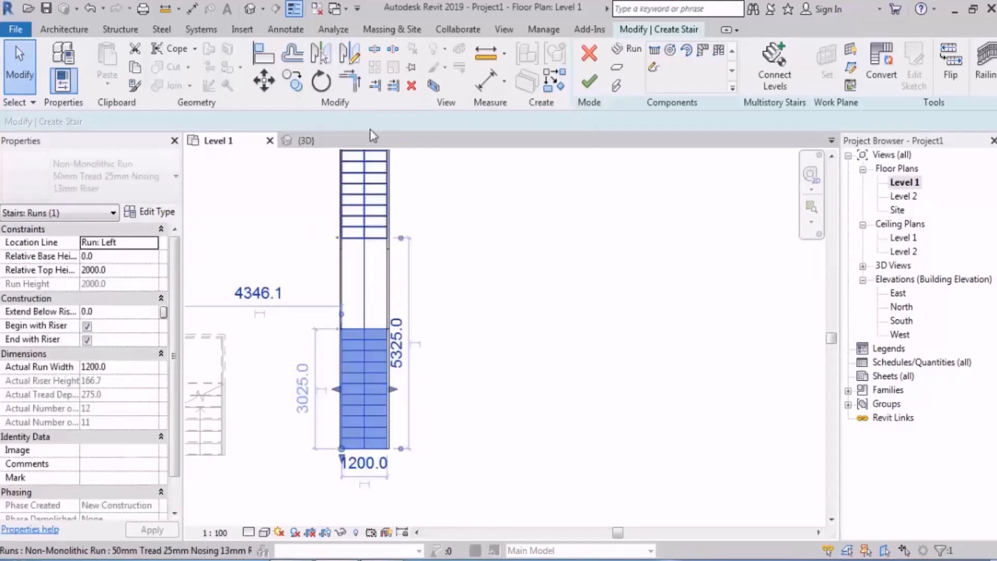
left_click(321, 82)
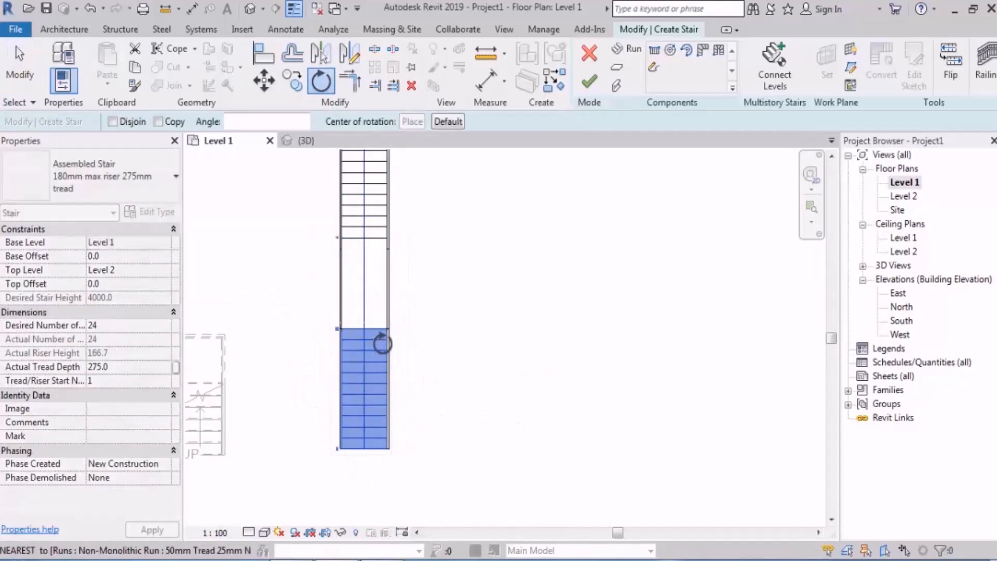
left_click(388, 329)
left_click(493, 427)
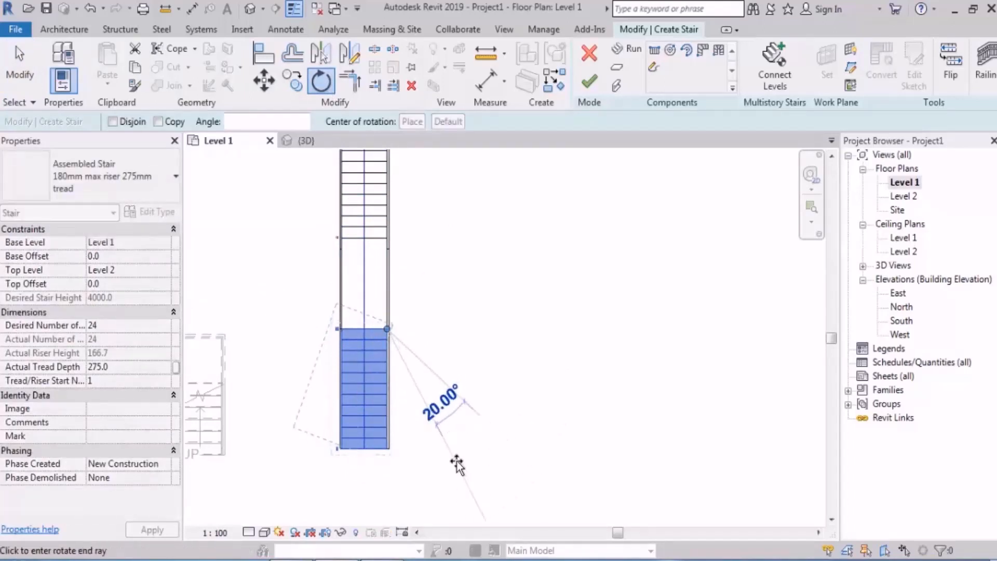
left_click(457, 466)
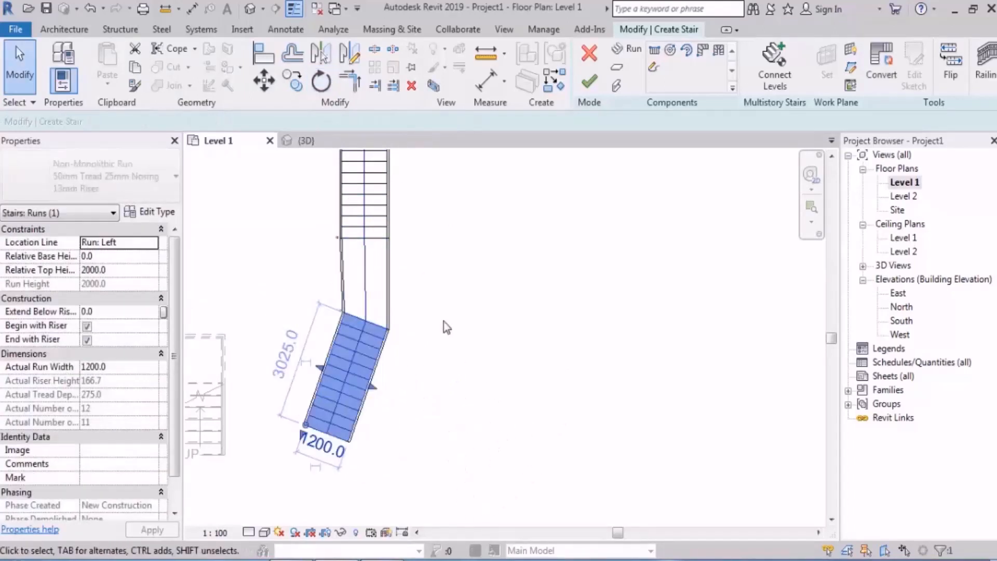
key("ctrl+z")
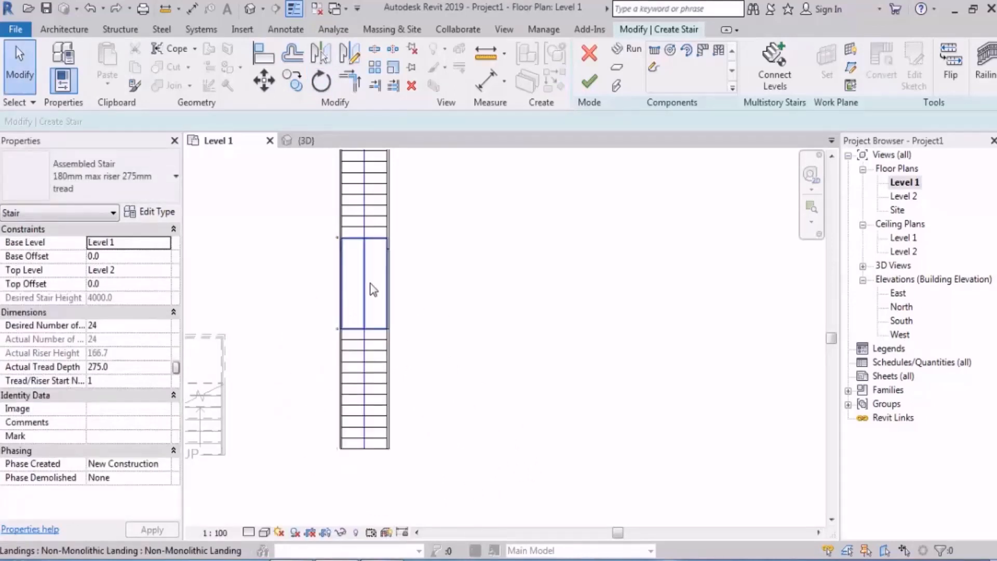
- Convert the landing between the two runs to a custom sketch-based component
left_click(376, 282)
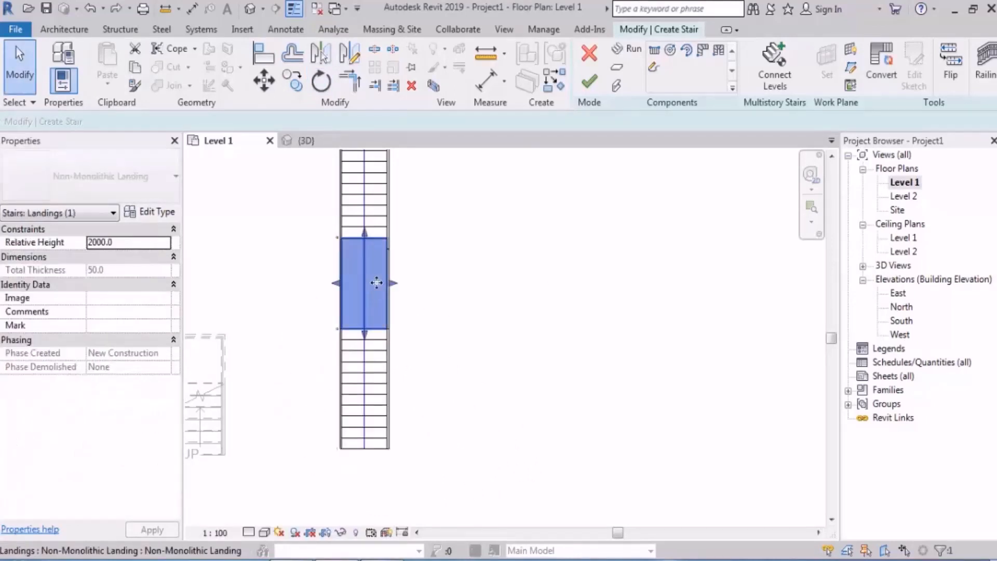
left_click(882, 75)
left_click(590, 311)
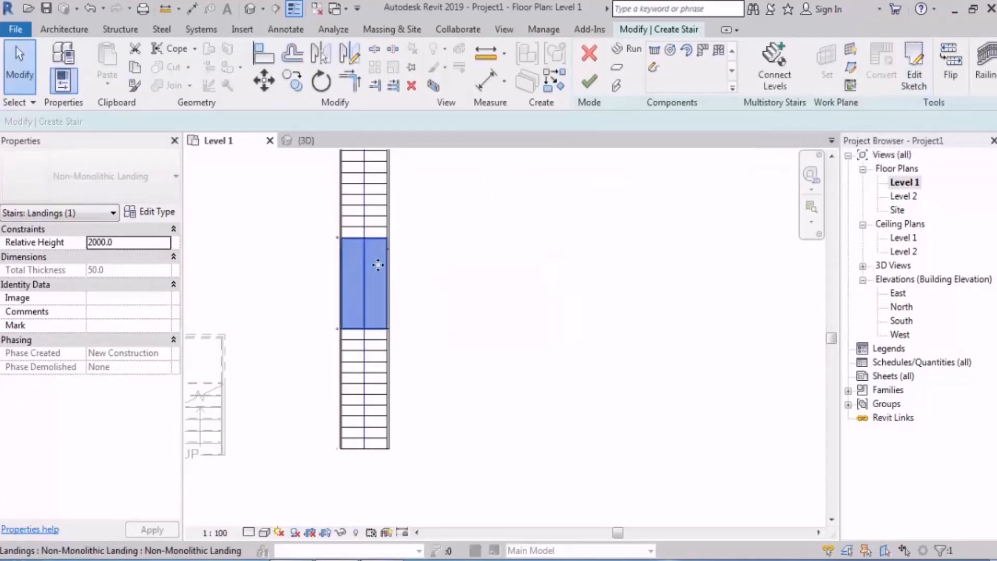
- Try to rotate the lower run counterclockwise about its upper-right corner while it adjoins the custom landing
left_click(389, 365)
left_click(354, 393)
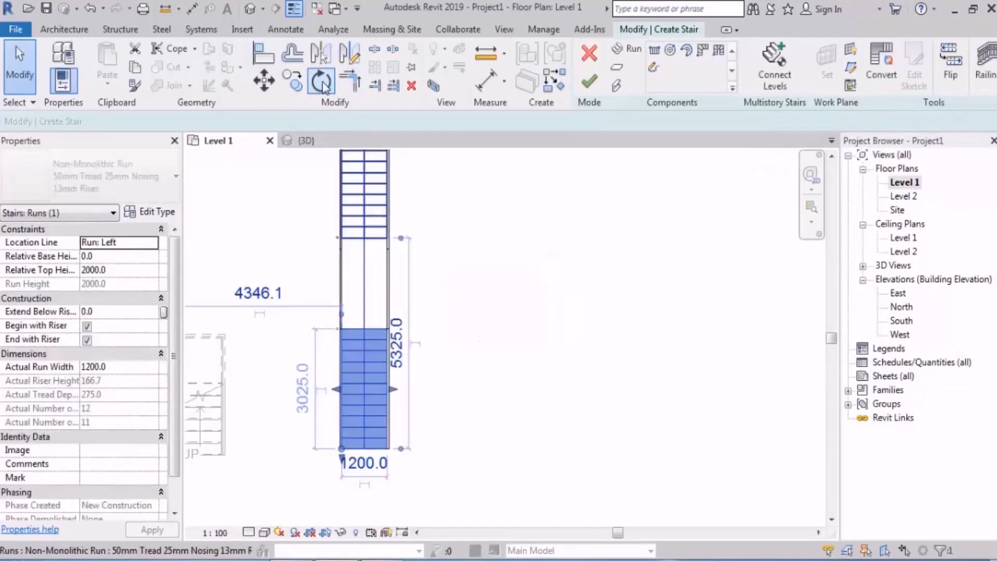
left_click_drag(361, 389, 387, 329)
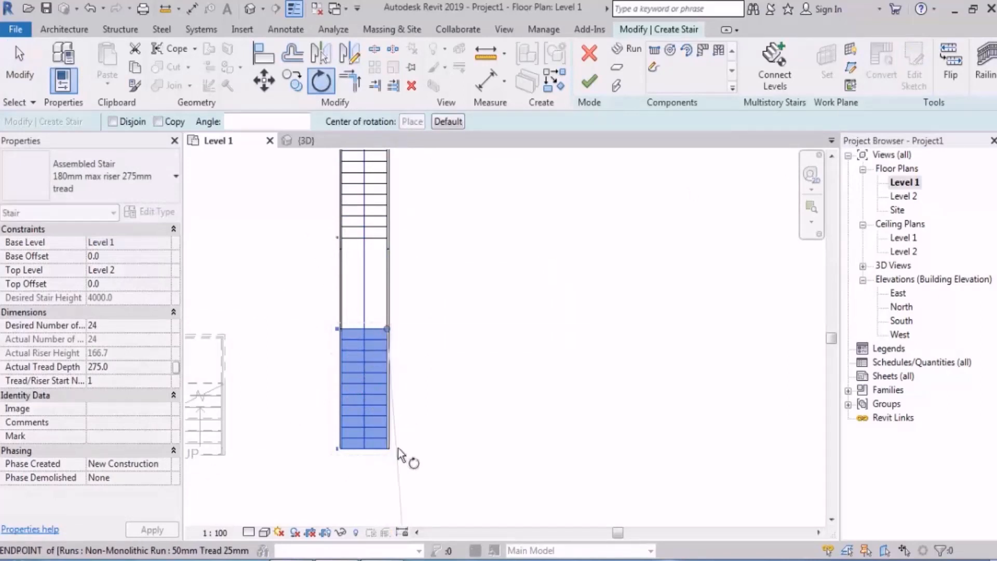
left_click(387, 449)
left_click(413, 461)
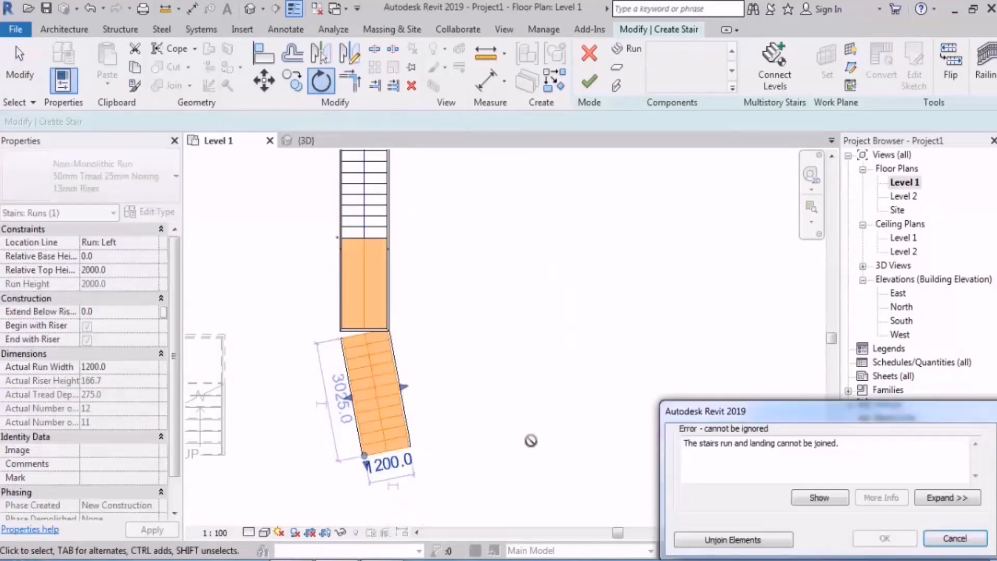
left_click(954, 538)
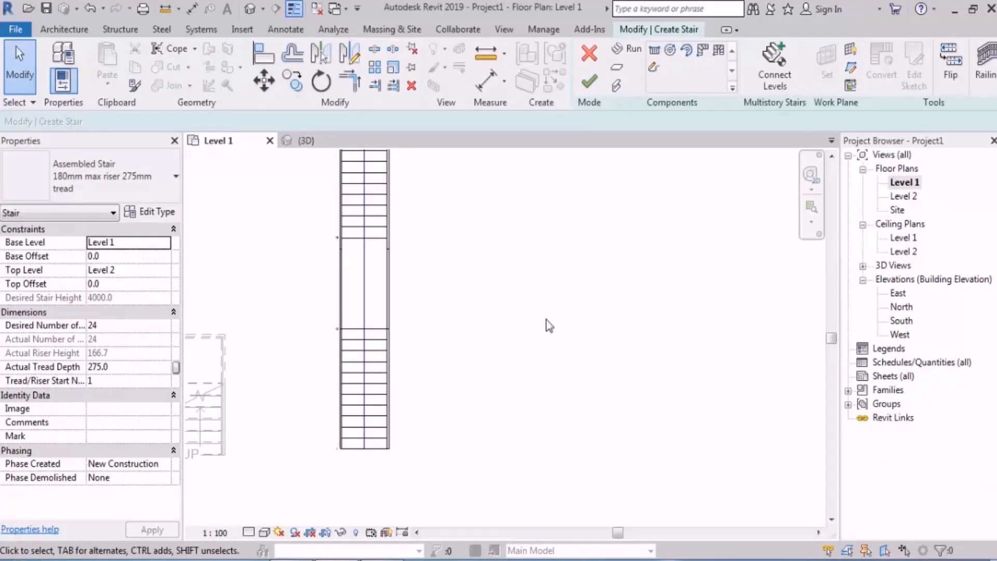
- Convert the lower run to a custom sketch-based component and open its sketch for editing
left_click(363, 368)
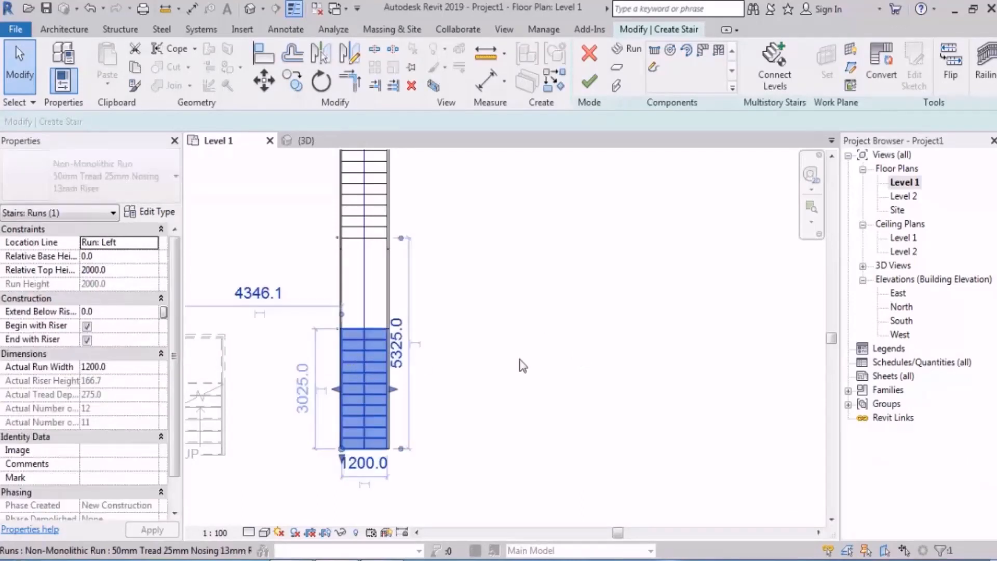
left_click(882, 65)
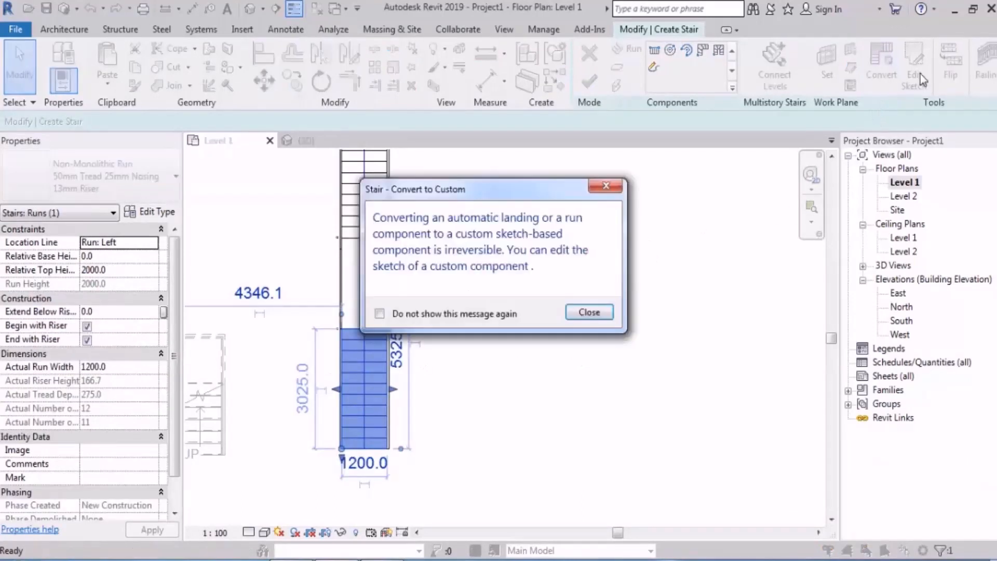
left_click(589, 312)
left_click(917, 86)
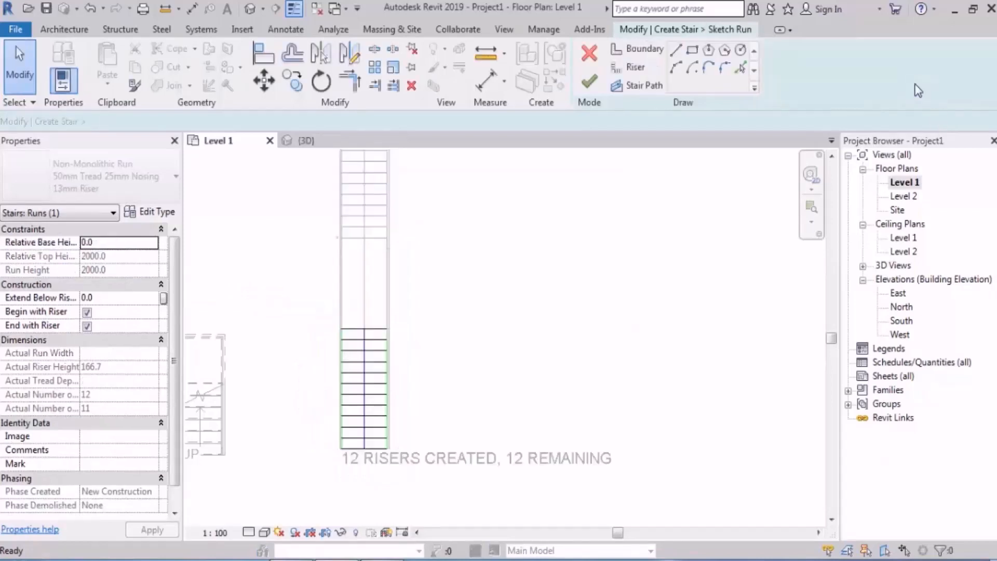
- Pull the lower end of the run's right boundary line outward to the right and try to finish the sketch
left_click(389, 446)
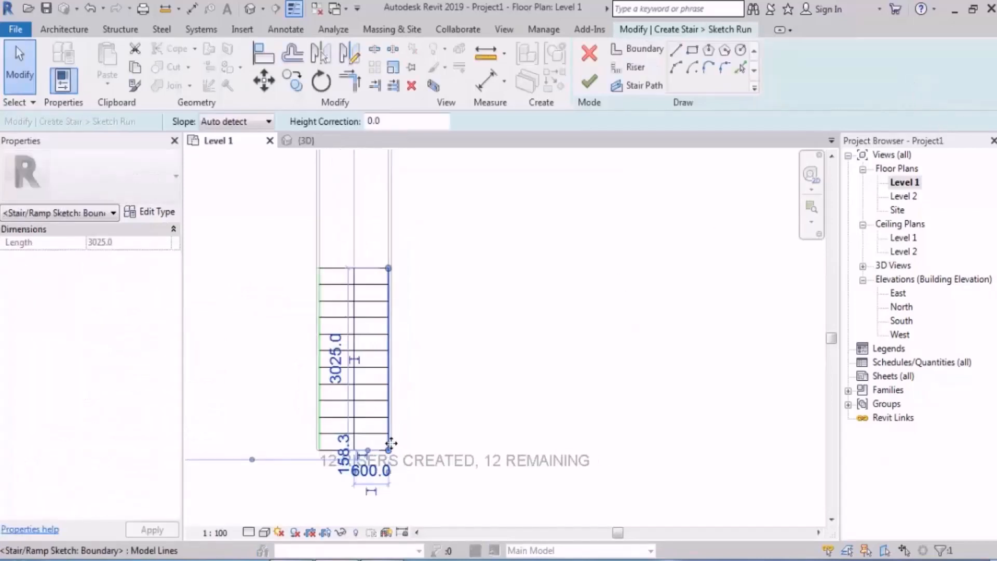
left_click_drag(388, 450, 481, 443)
scroll(499, 460, "down", 2)
left_click(597, 282)
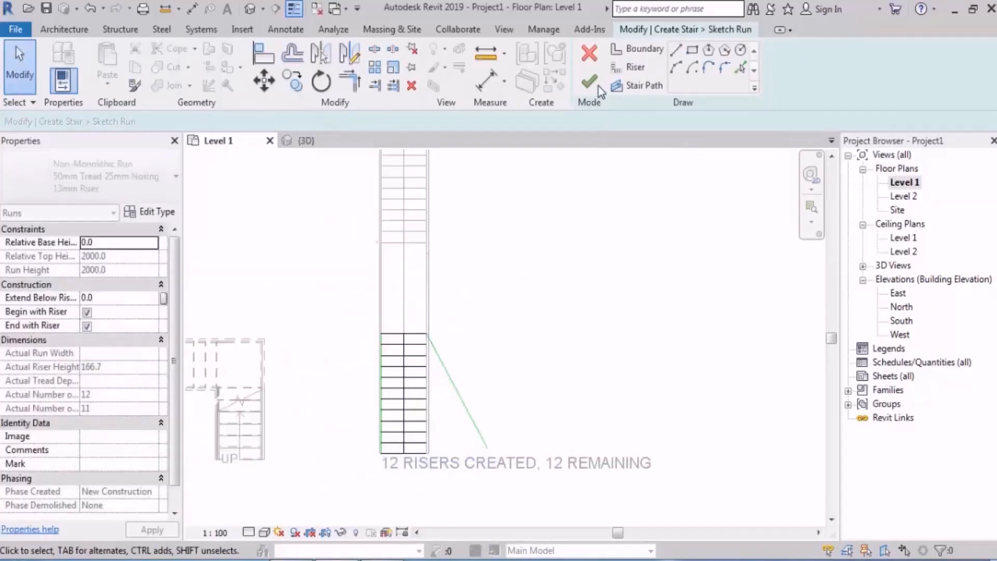
left_click(597, 87)
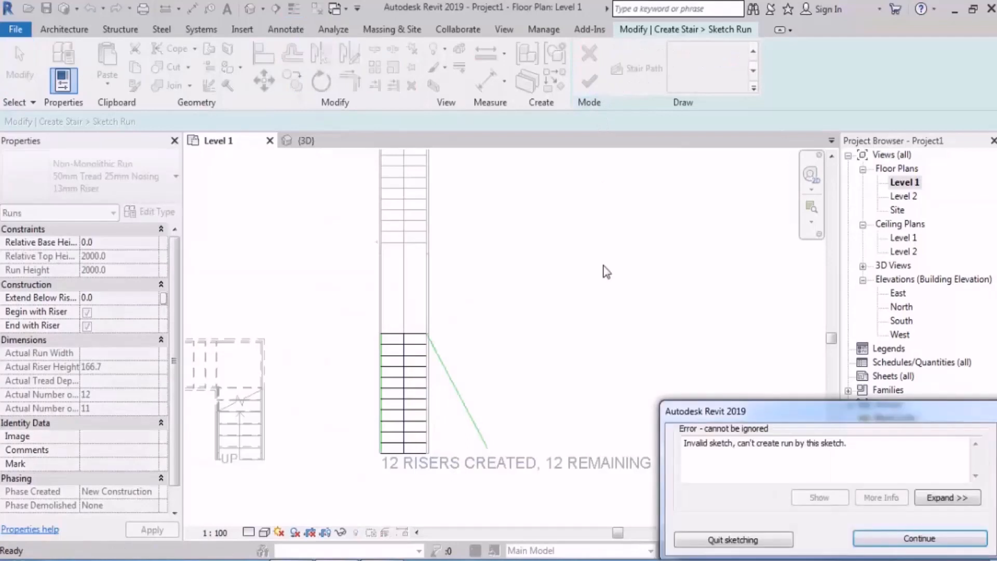
left_click(910, 542)
- Move the slanted boundary's lower end level with the bottom riser and finish the run sketch
scroll(557, 457, "up", 2)
left_click(446, 440)
mouse_move(450, 445)
left_mouse_down()
mouse_move(435, 460)
mouse_move(450, 458)
left_mouse_up()
left_click(598, 83)
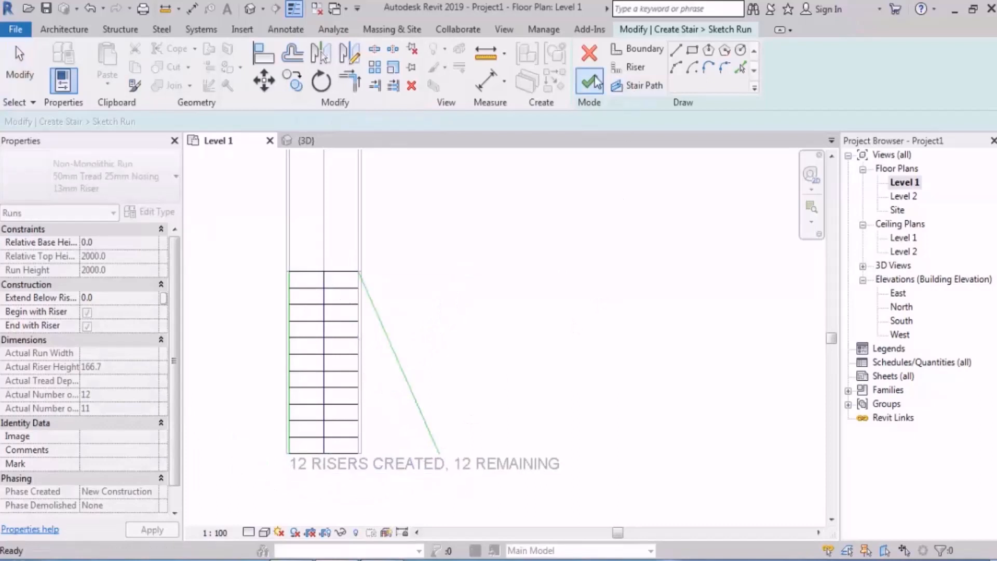
left_click(616, 261)
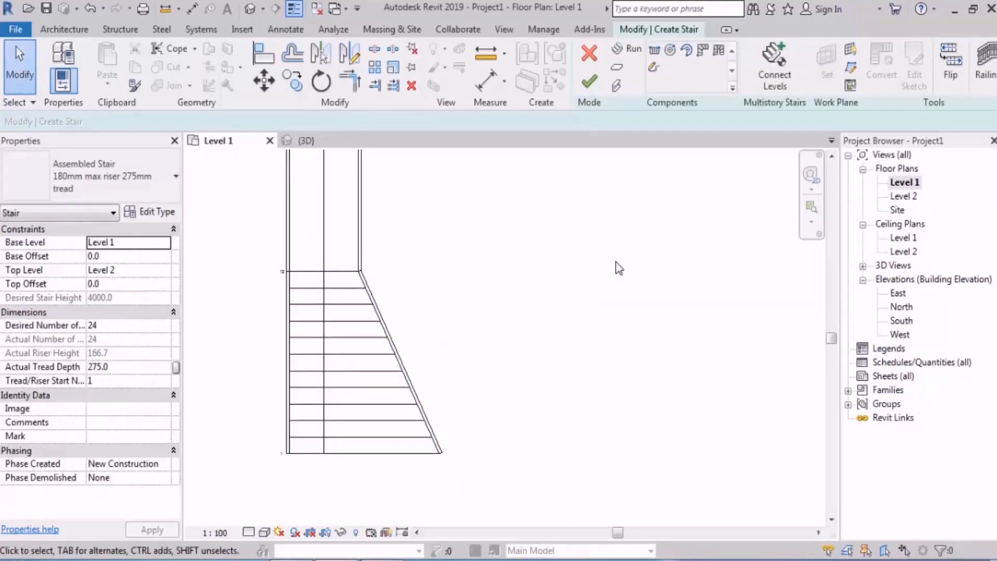
- Undo the flared boundary edits to the lower run and leave its sketch
key("ctrl+z")
key("ctrl+z")
key("ctrl+z")
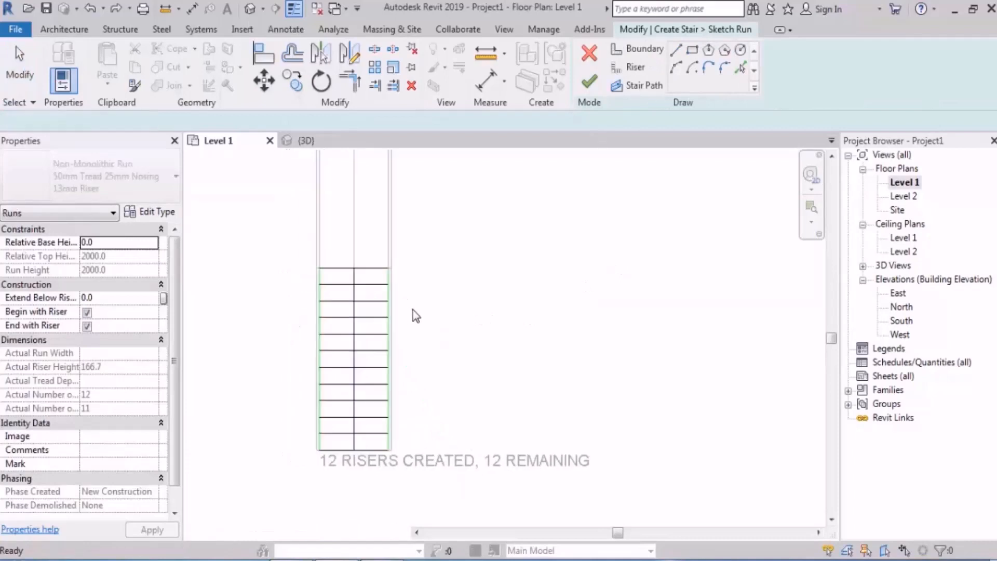
key("ctrl+z")
- Open the sketch of the custom landing between the two runs for editing
middle_click_drag(461, 321, 407, 350)
left_click(310, 304)
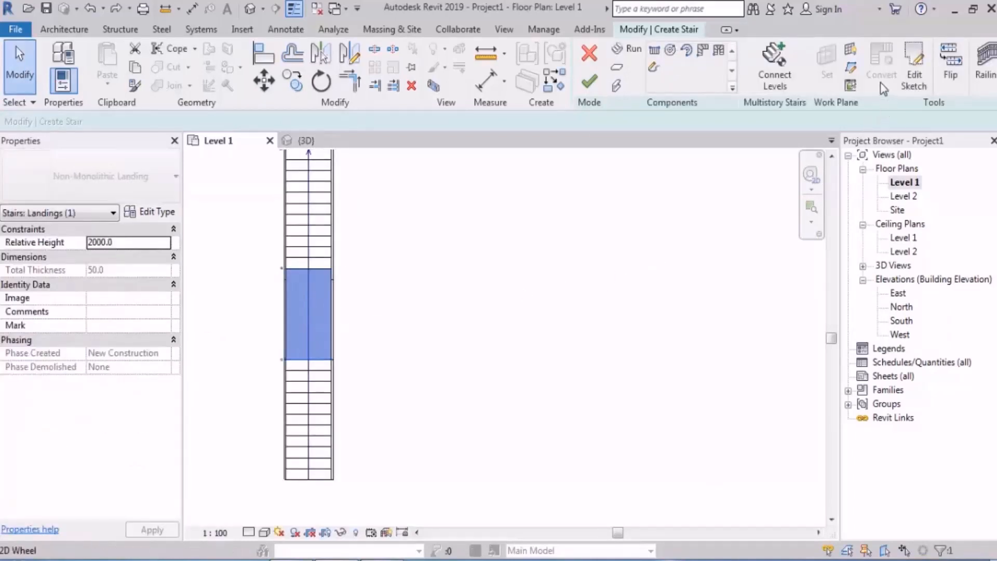
left_click(913, 73)
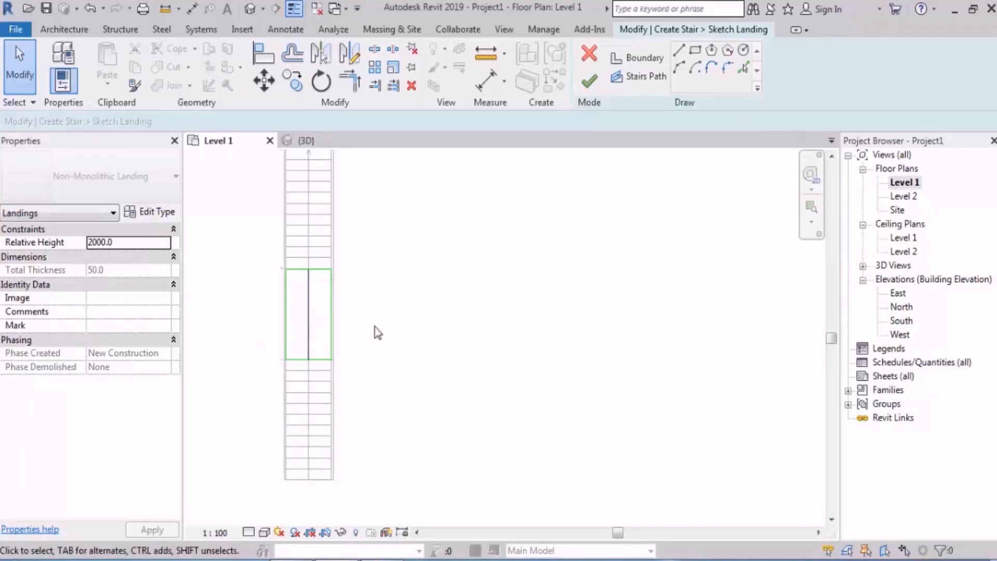
- Draw a six-sided circumscribed polygon boundary with a radius of about 2900 mm beside the stair
middle_click_drag(463, 337, 443, 299)
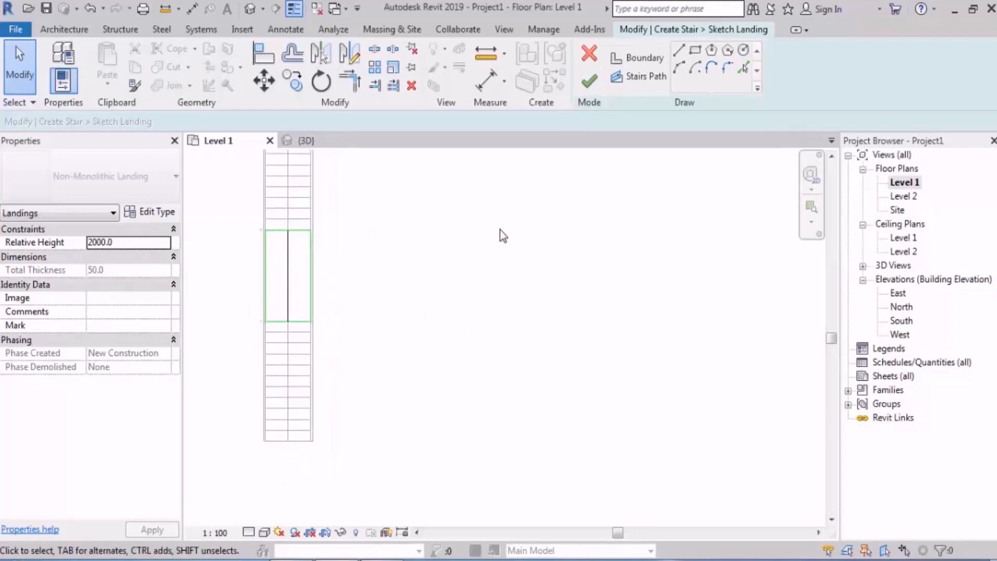
left_click(614, 55)
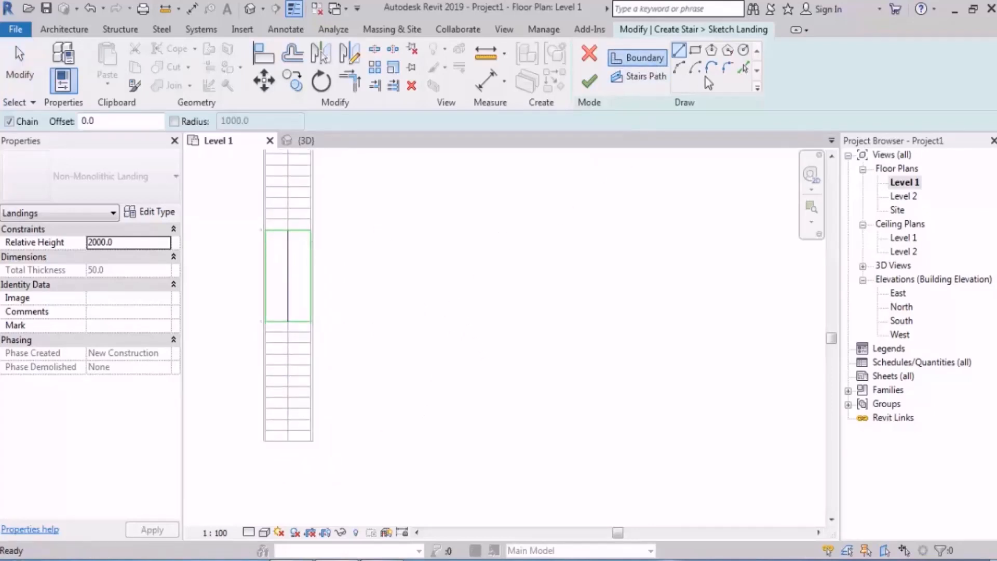
left_click(728, 49)
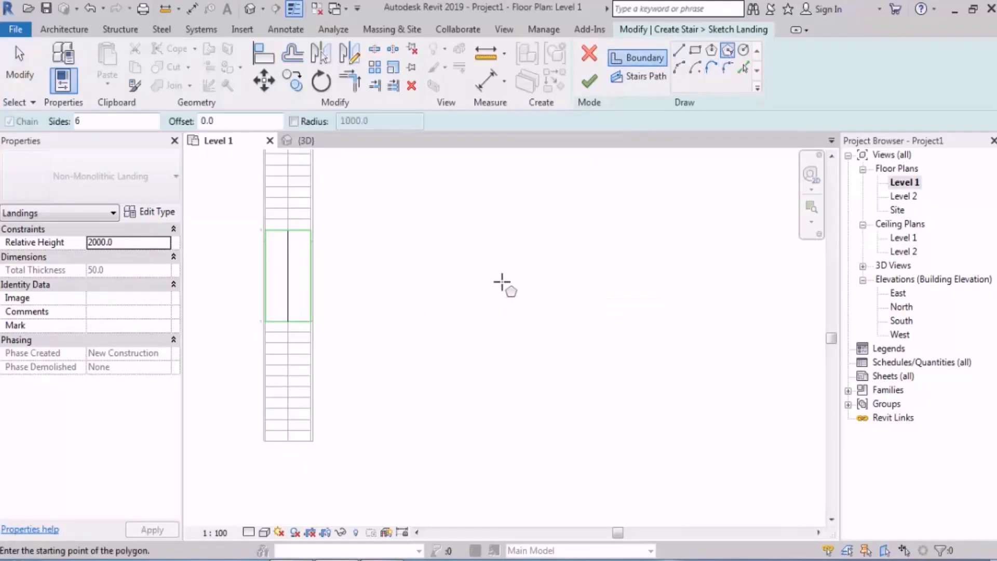
left_click(510, 302)
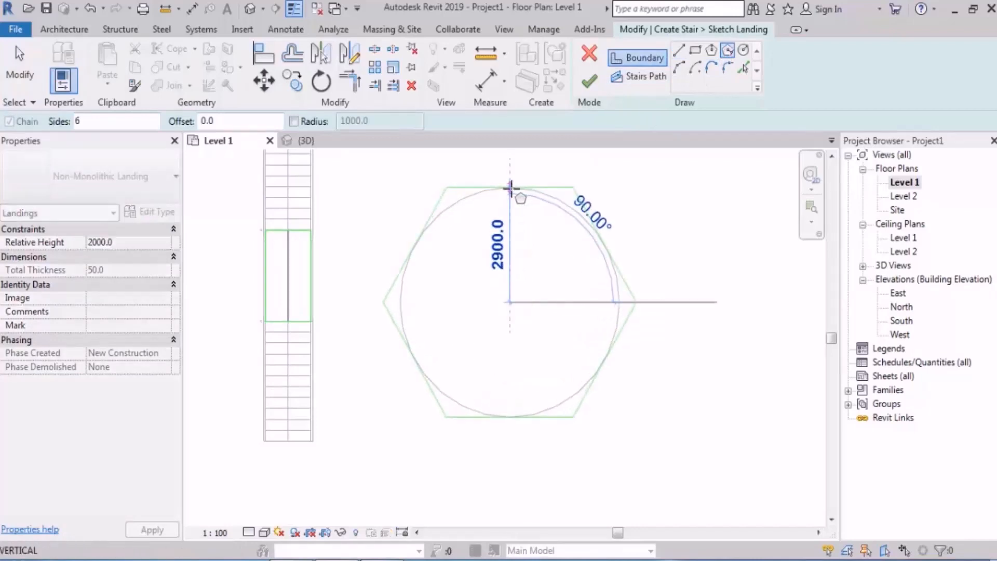
left_click(510, 187)
key("Escape")
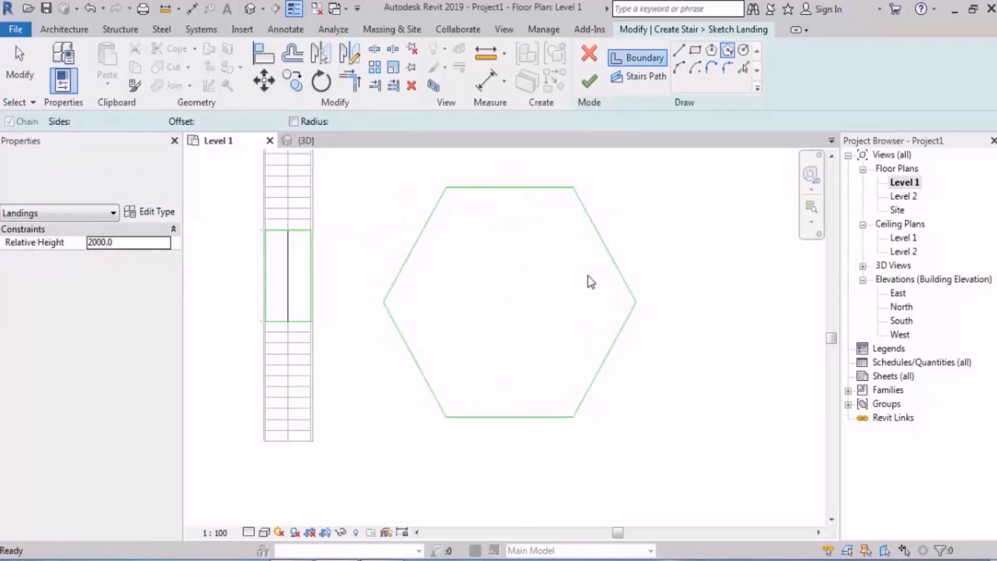
- Scale the hexagonal landing boundary down graphically from its upper-left corner so that its sides are 1500 mm long
key("Escape")
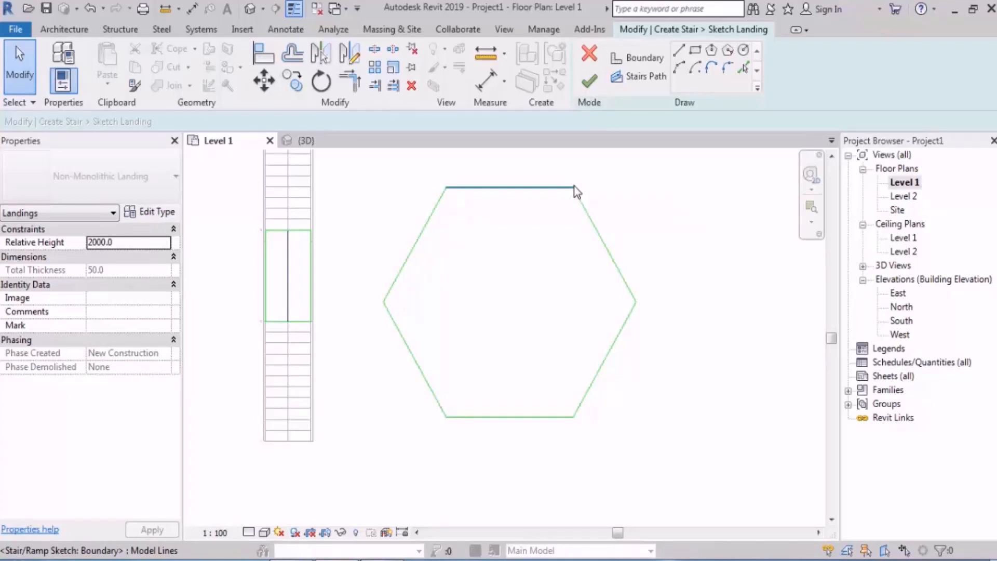
left_click_drag(640, 178, 383, 438)
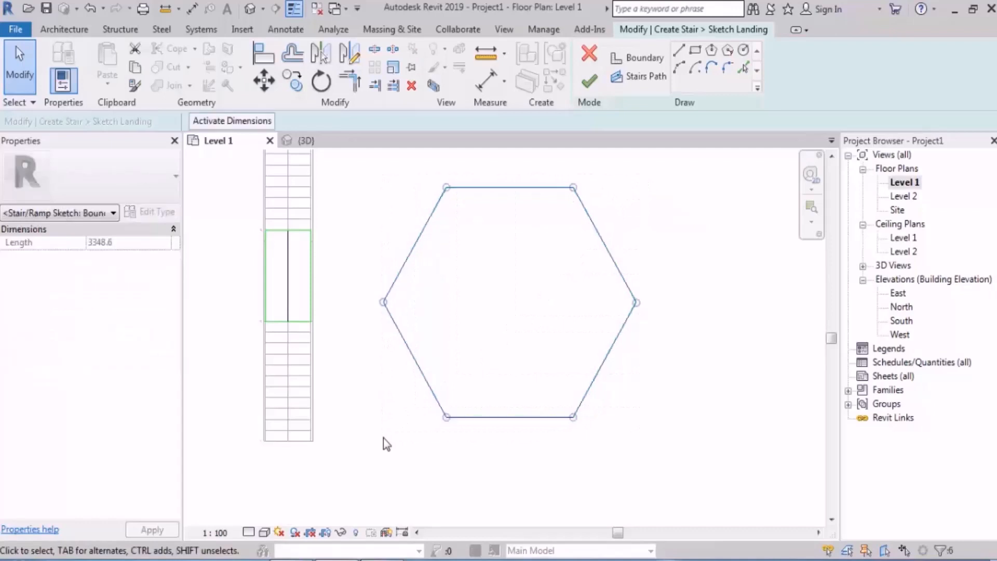
left_click(393, 69)
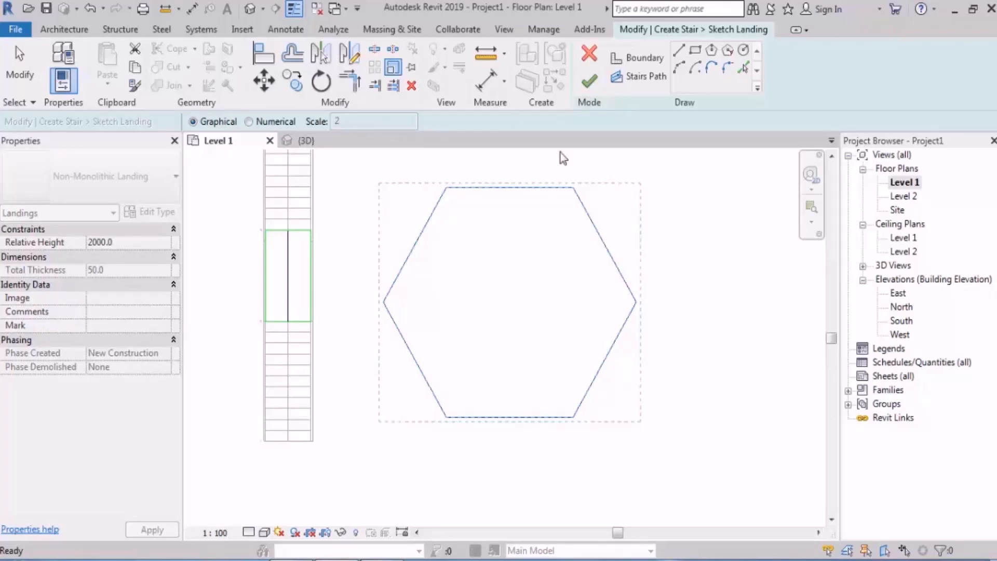
left_click(448, 190)
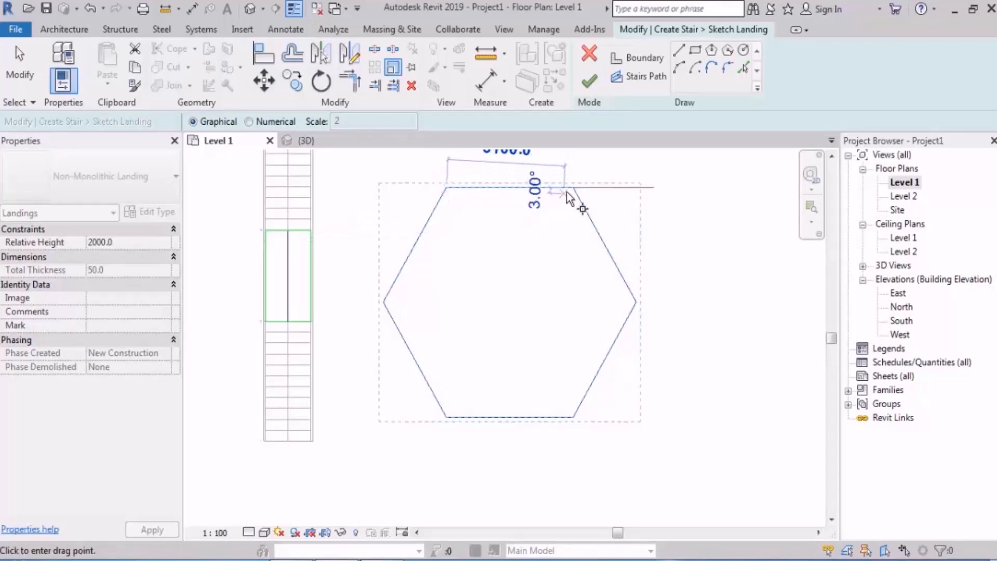
left_click(574, 188)
scroll(525, 222, "down", 1)
middle_click_drag(525, 222, 534, 289)
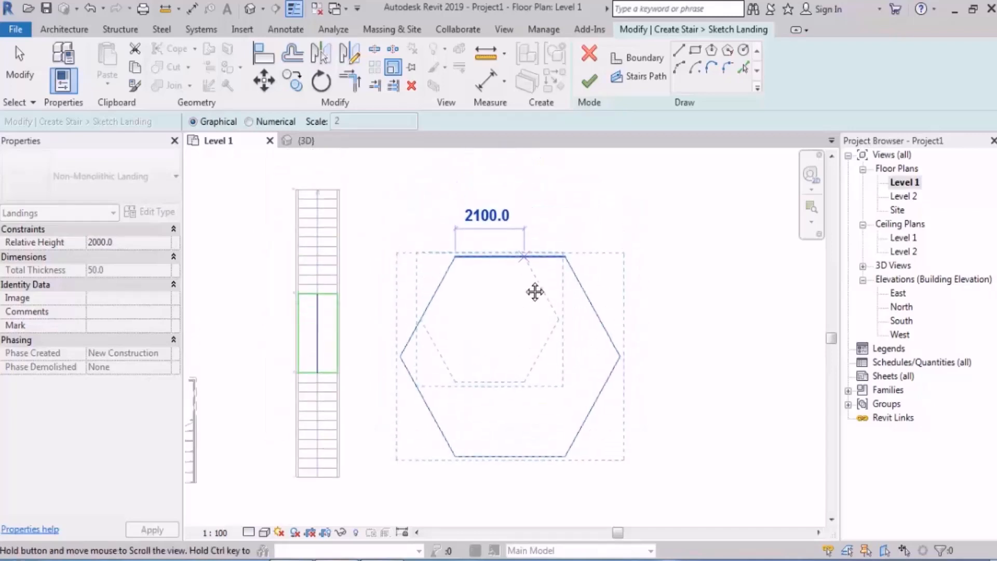
type("1500")
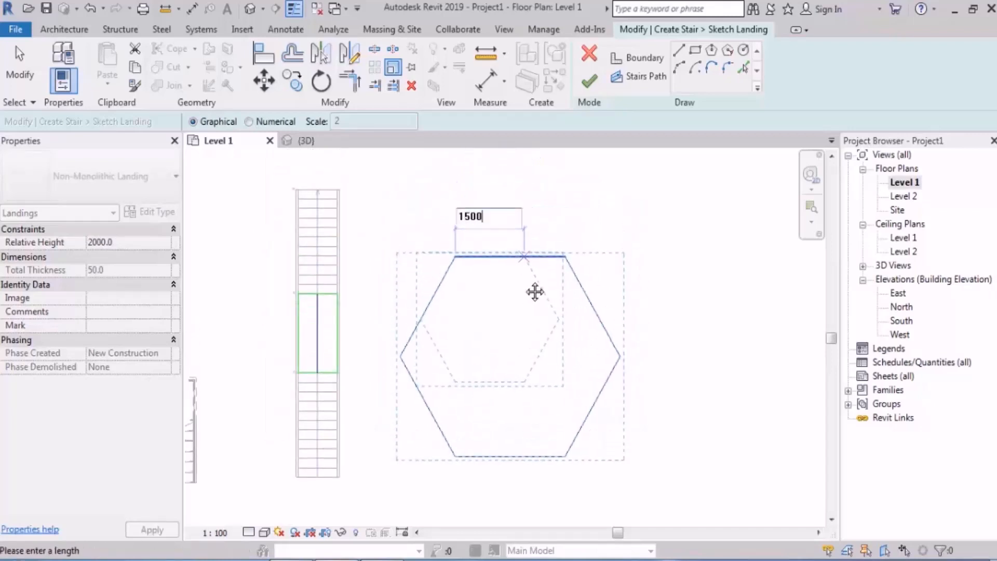
key("Return")
left_click(587, 254)
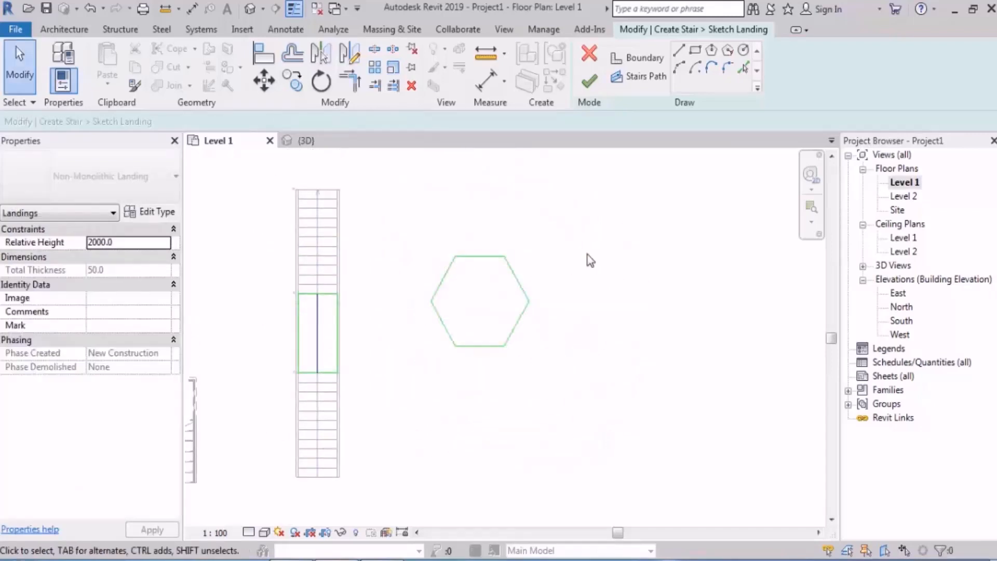
- Move the whole hexagon boundary slightly down and to the right beside the original landing
scroll(495, 317, "up", 1)
middle_click_drag(464, 309, 505, 296)
left_click_drag(432, 208, 640, 413)
left_click_drag(565, 307, 575, 338)
left_click(659, 303)
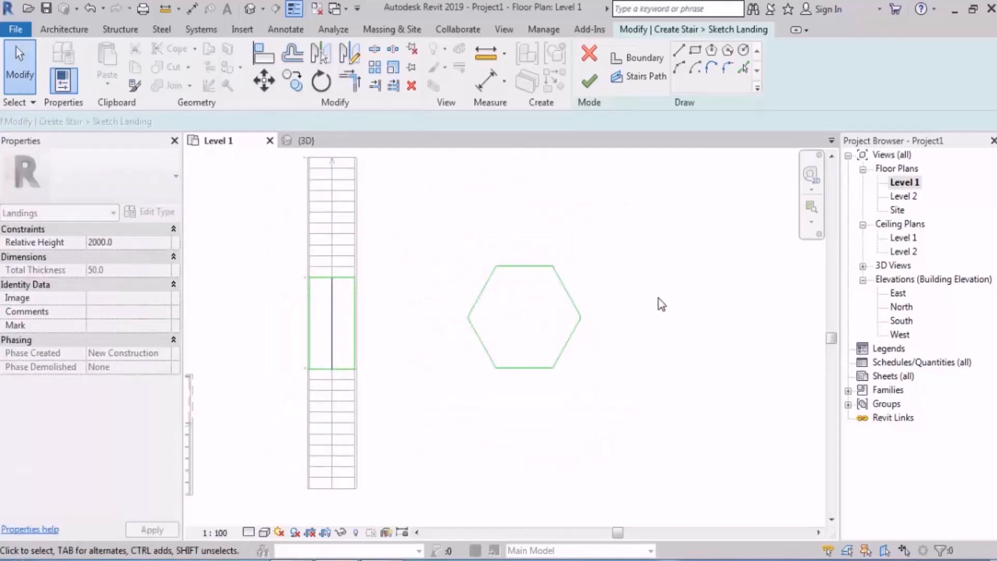
- Delete the original rectangular landing boundary and its stairs path, and finish the sketch with the run and landing unjoined
left_click_drag(259, 409, 397, 243)
key("Escape")
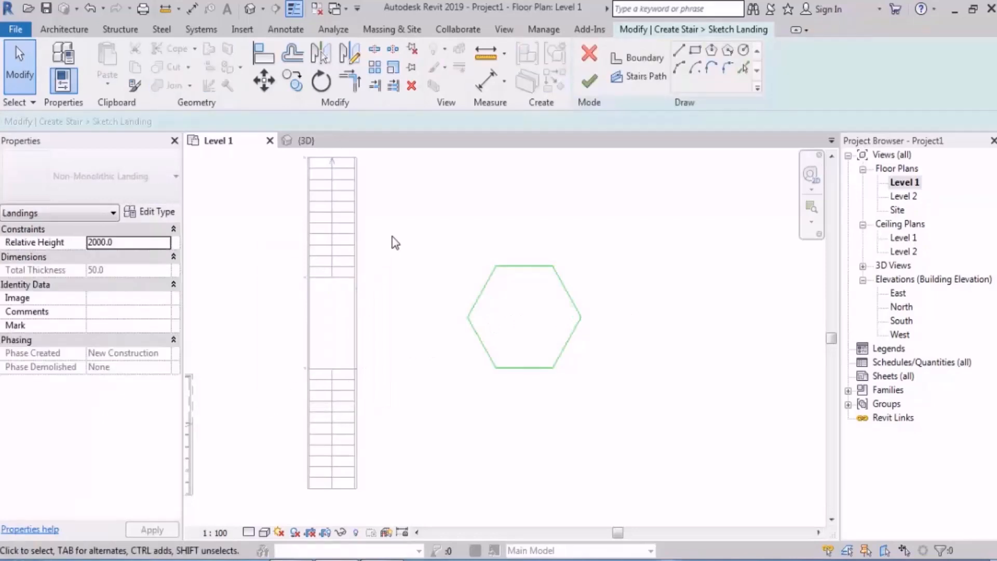
left_click(587, 86)
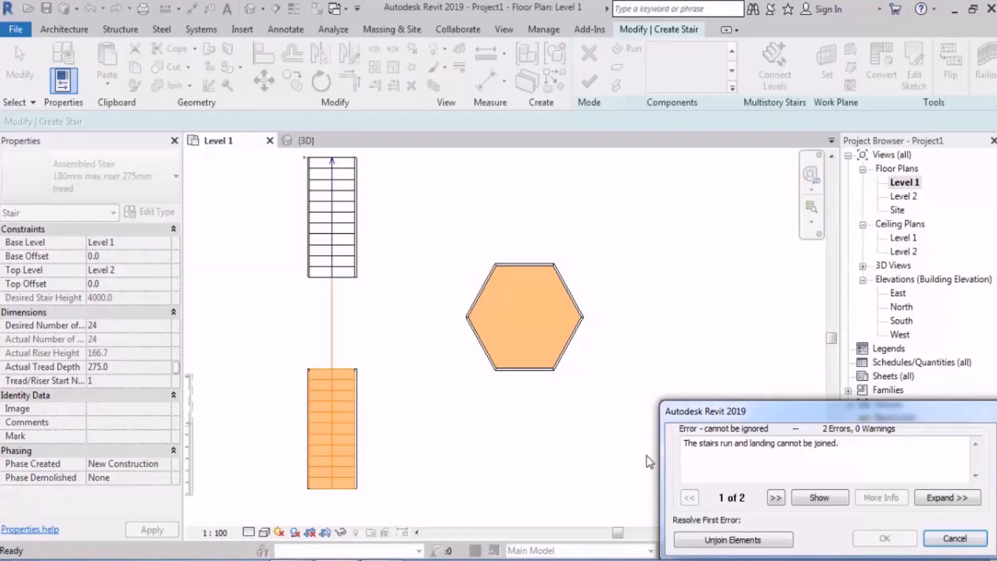
left_click(732, 540)
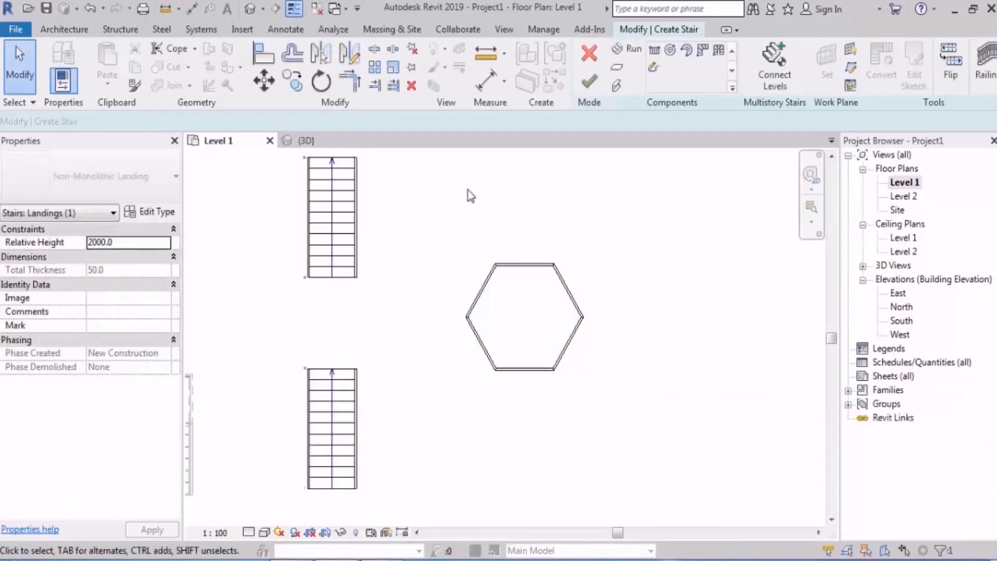
- Inspect the detached hexagonal landing in 3D and return to the Level 1 floor plan
left_click(255, 9)
middle_click_drag(395, 312, 453, 388, "shift")
double_click(904, 183)
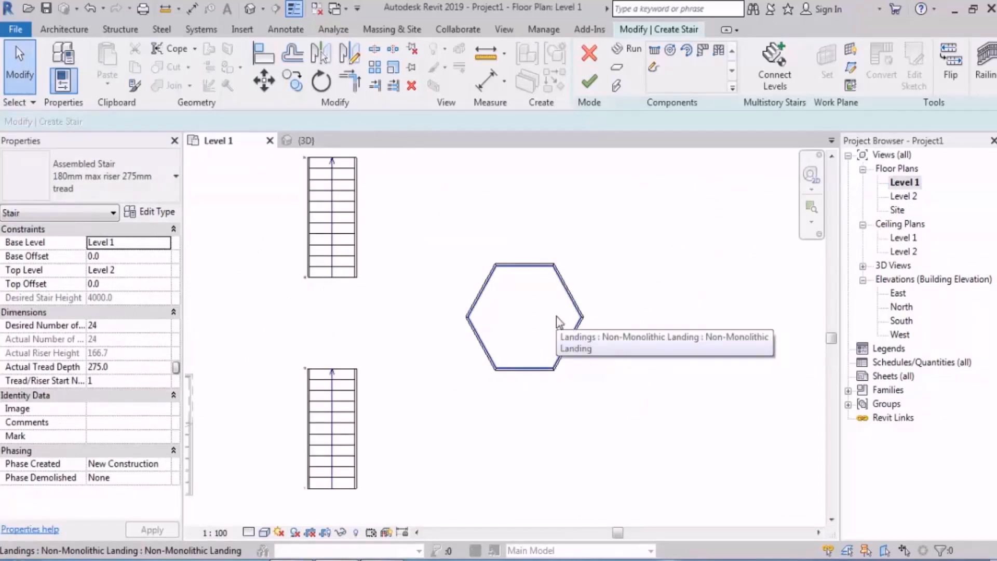
- Copy the lower run from the midpoint of its top riser to the midpoint of the hexagonal landing's bottom edge
middle_click_drag(436, 409, 436, 379)
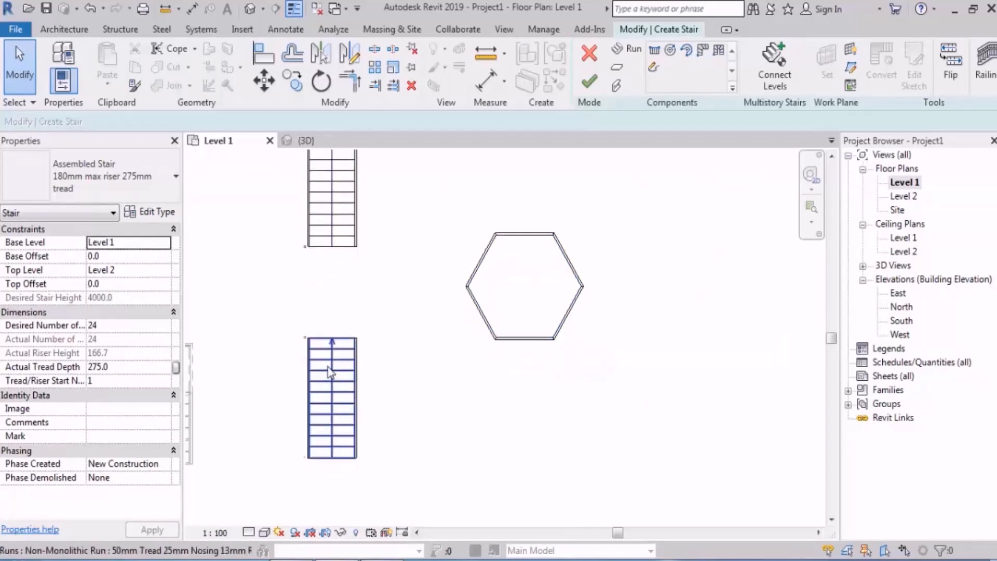
left_click(328, 367)
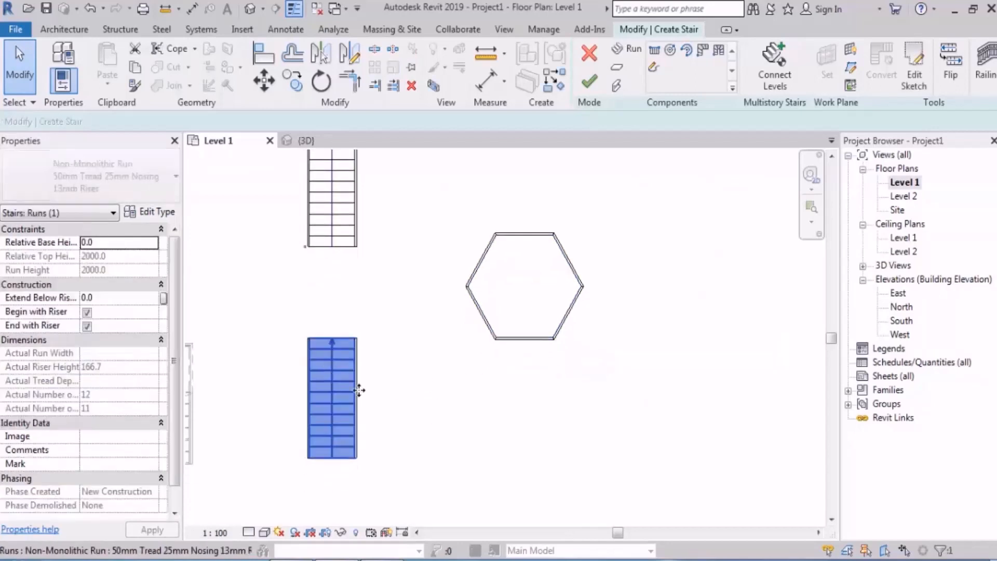
left_click(294, 82)
scroll(341, 359, "up", 3)
left_click(324, 315)
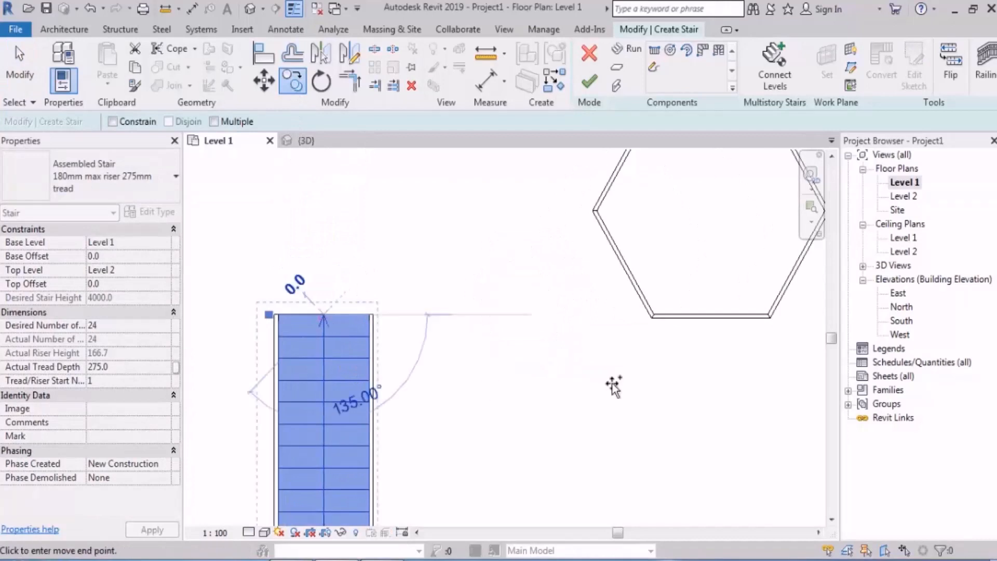
middle_click_drag(725, 334, 525, 349)
scroll(515, 345, "up", 5)
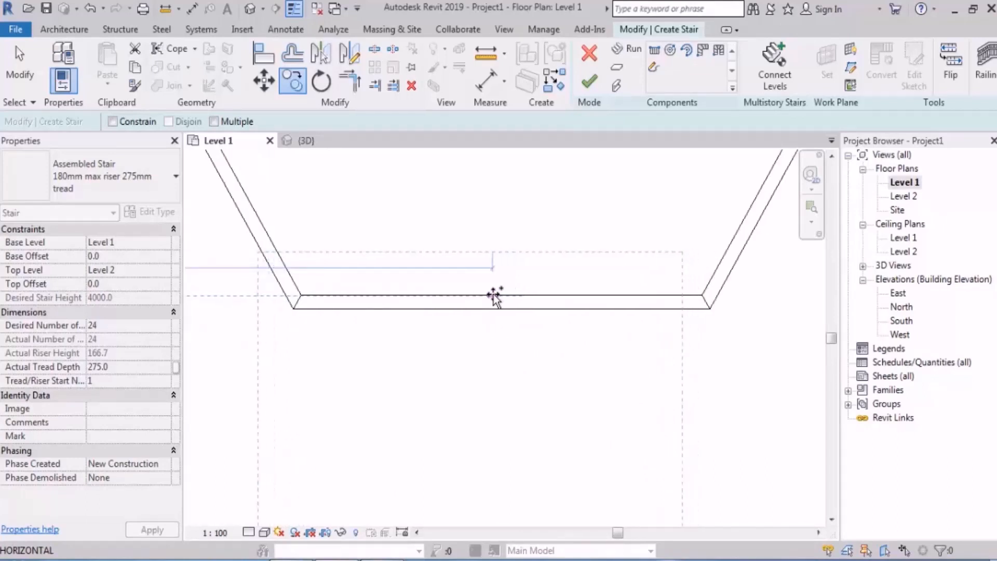
scroll(503, 297, "down", 4)
scroll(512, 297, "down", 2)
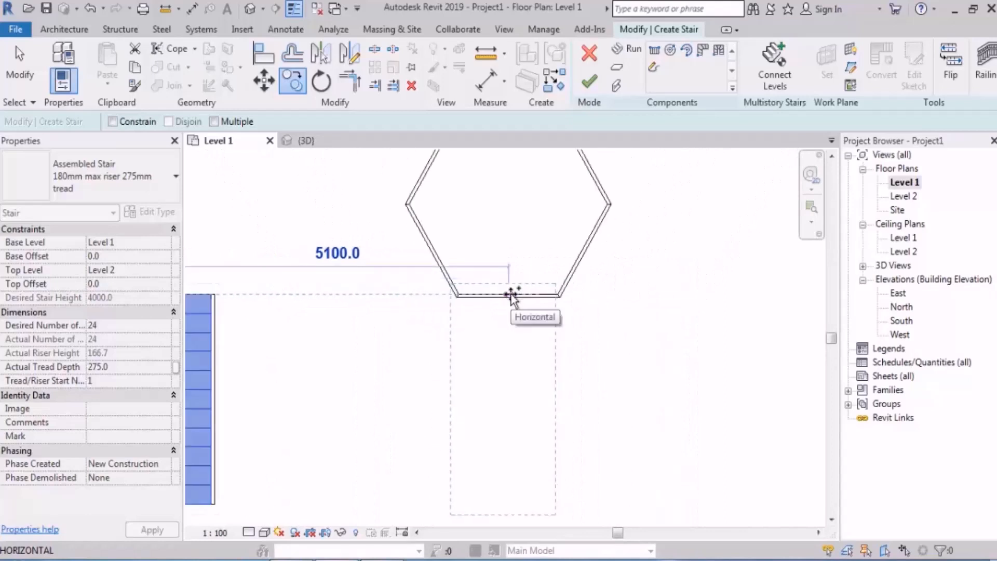
scroll(512, 297, "up", 5)
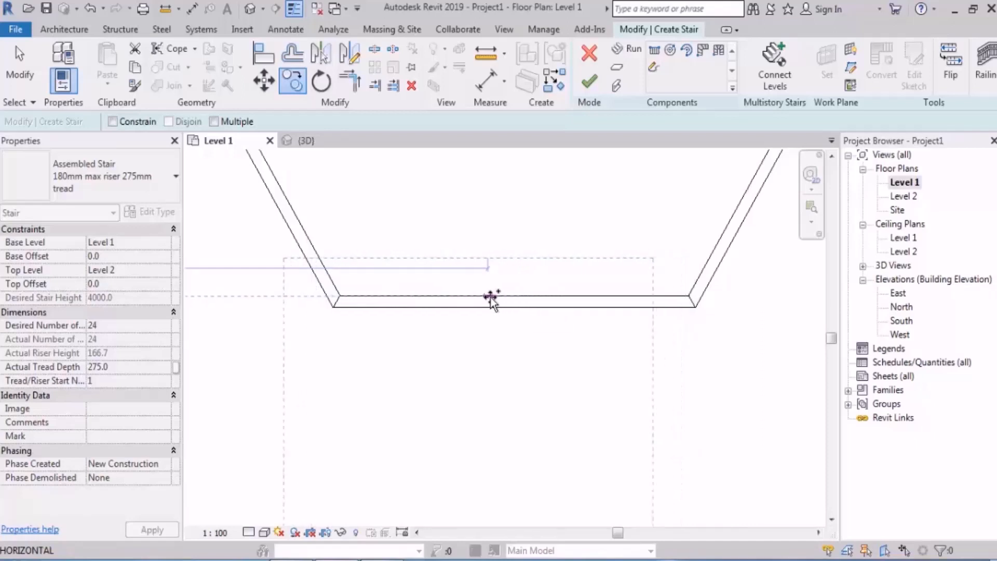
left_click(517, 297)
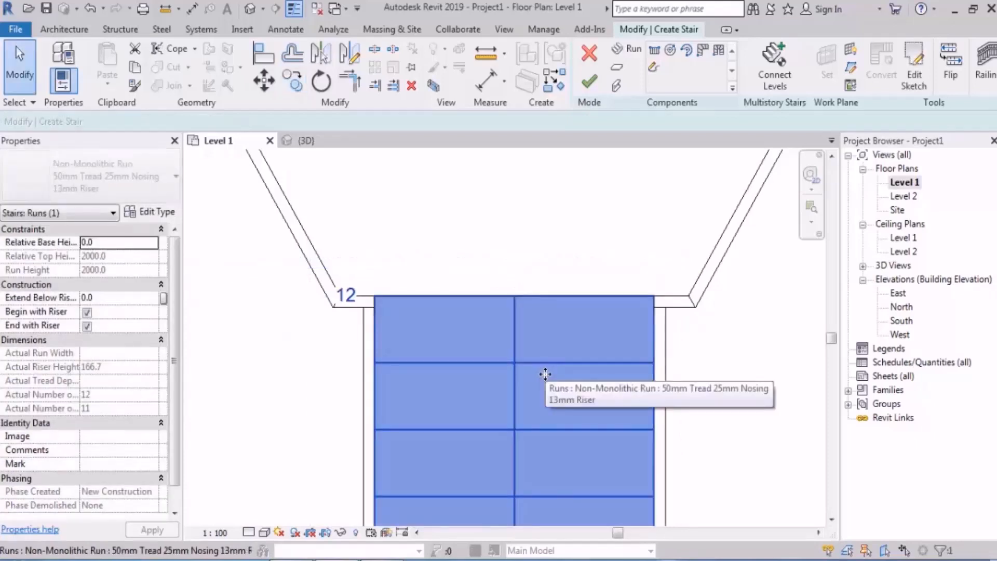
scroll(545, 374, "down", 4)
key("Escape")
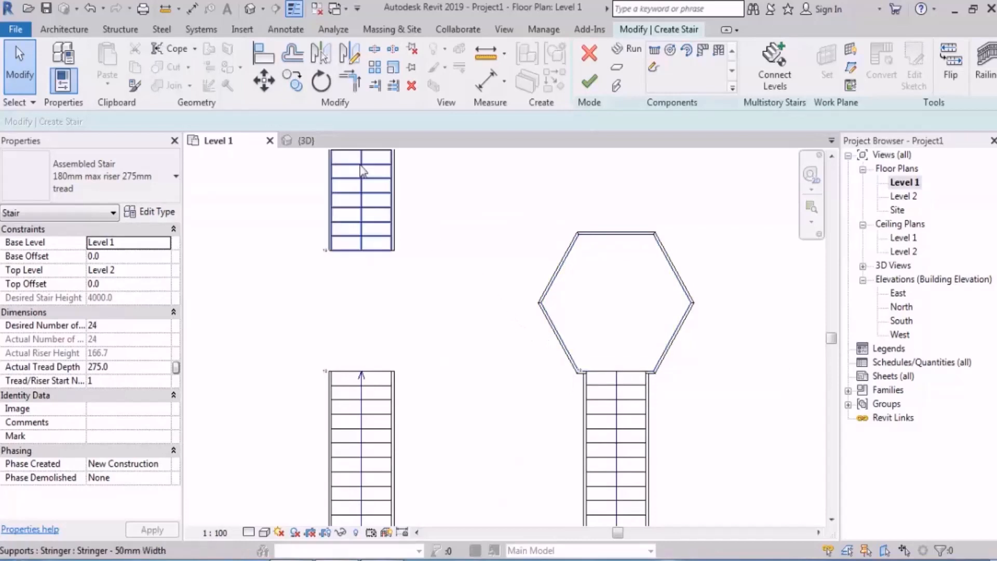
- Align the original lower run's top riser with the lower-left edge of the hexagonal landing
left_click(264, 56)
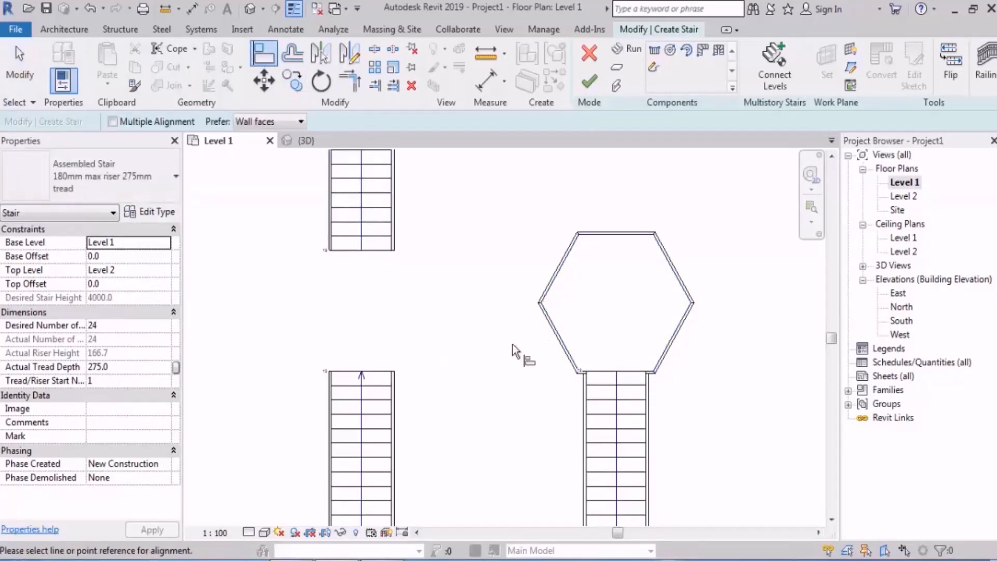
scroll(515, 344, "up", 2)
left_click(587, 338)
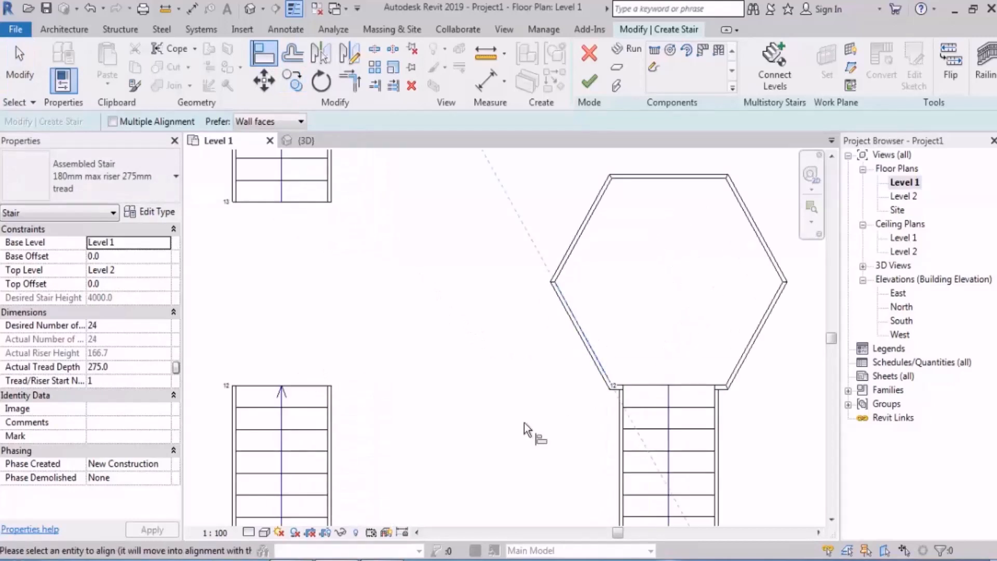
left_click(309, 393)
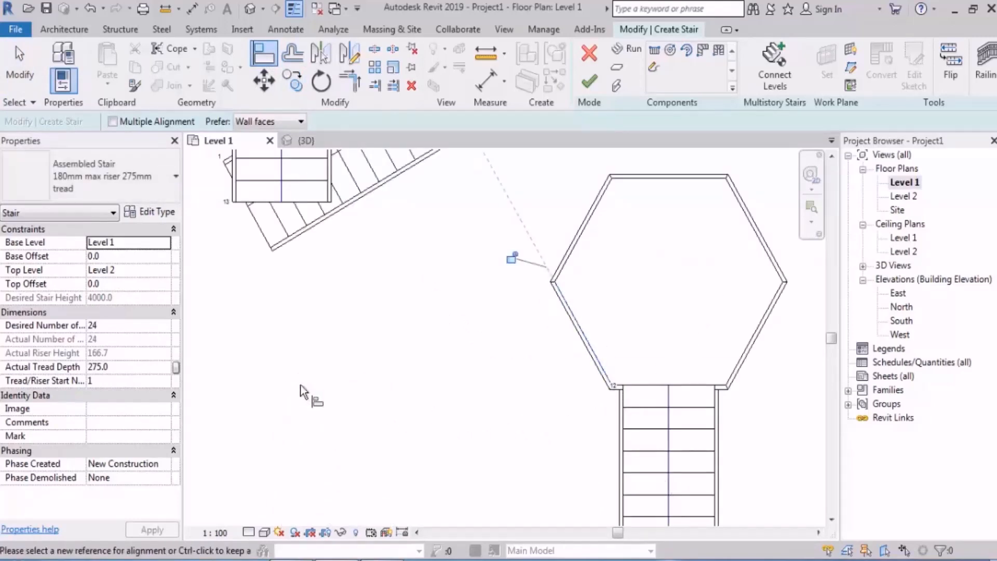
scroll(332, 376, "down", 3)
middle_click_drag(403, 296, 417, 335)
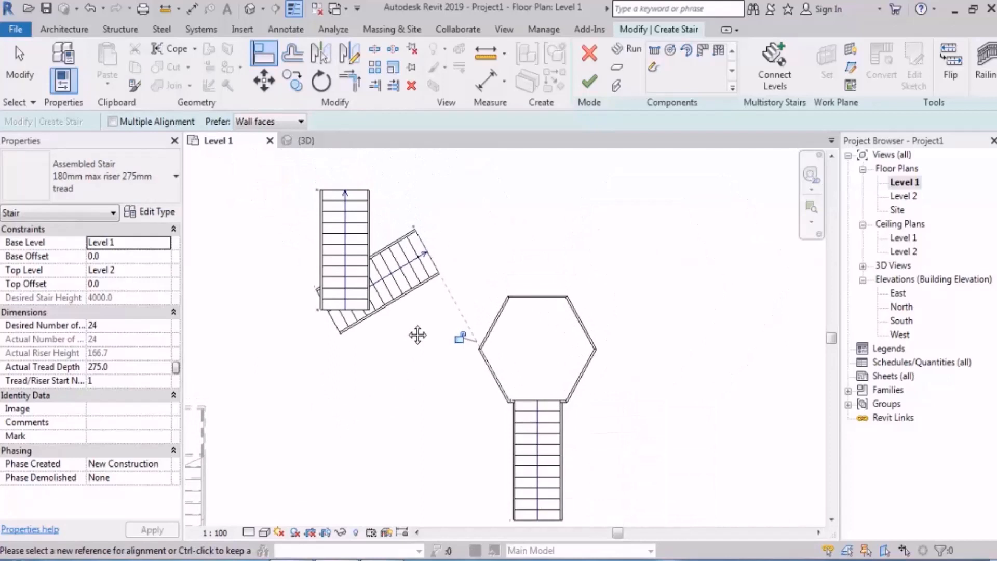
key("Escape")
- Move the rotated run by its top riser so that it meets the middle of the landing's lower-left edge
left_click(411, 268)
left_click(265, 82)
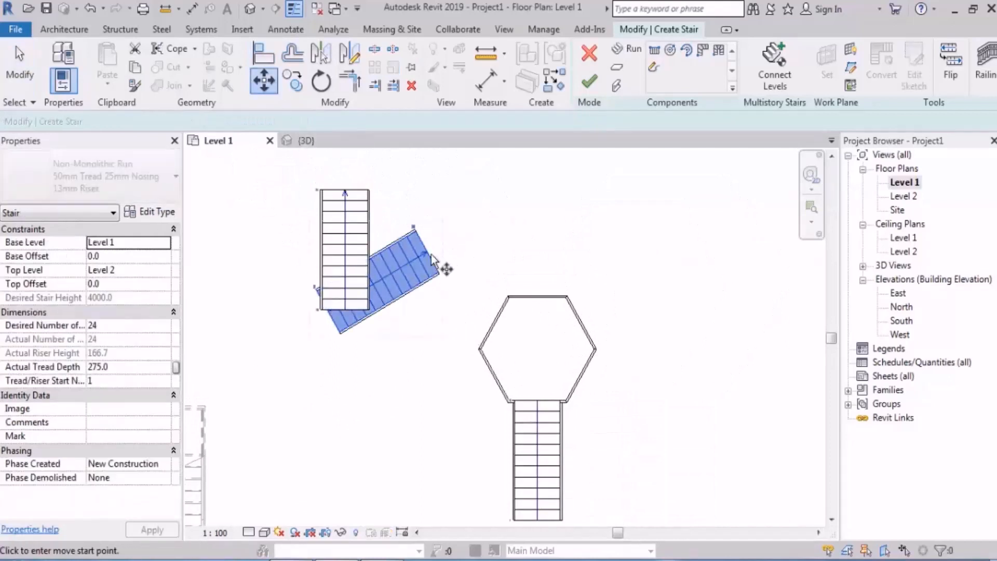
left_click(439, 269)
scroll(457, 373, "up", 5)
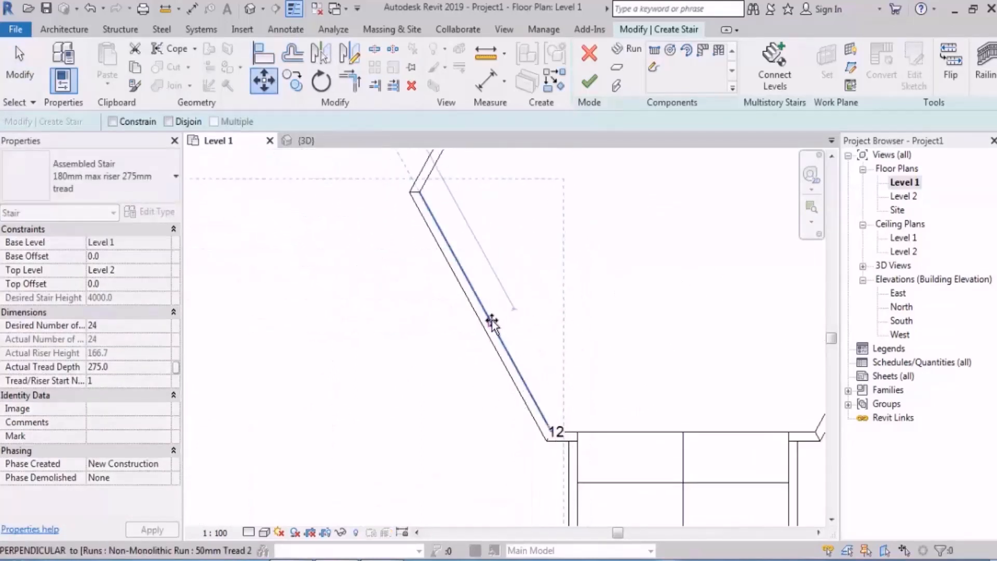
left_click(331, 437)
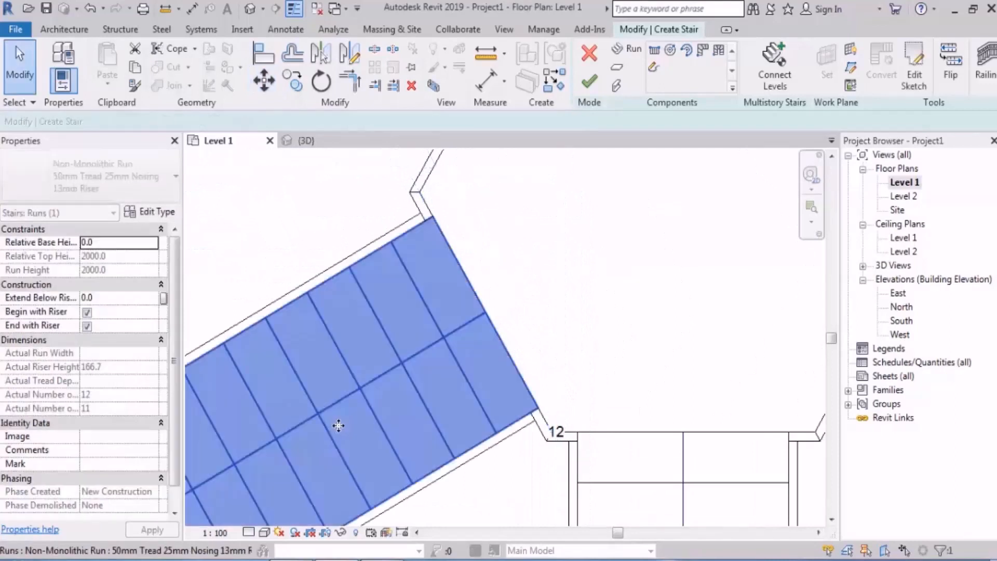
- Mirror a copy of the angled run onto the landing's lower-right edge about the bottom run's vertical centreline
scroll(418, 296, "down", 4)
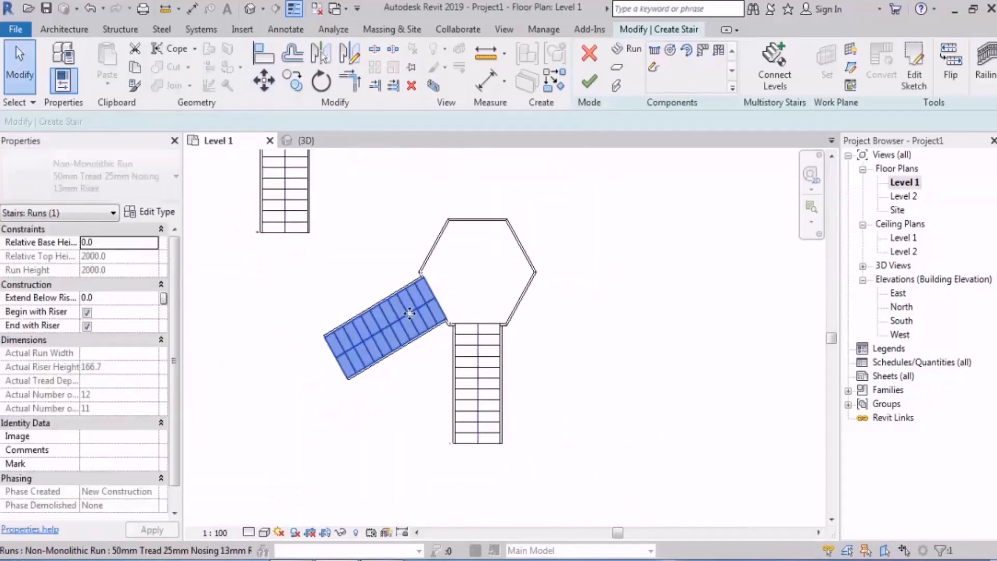
left_click(349, 54)
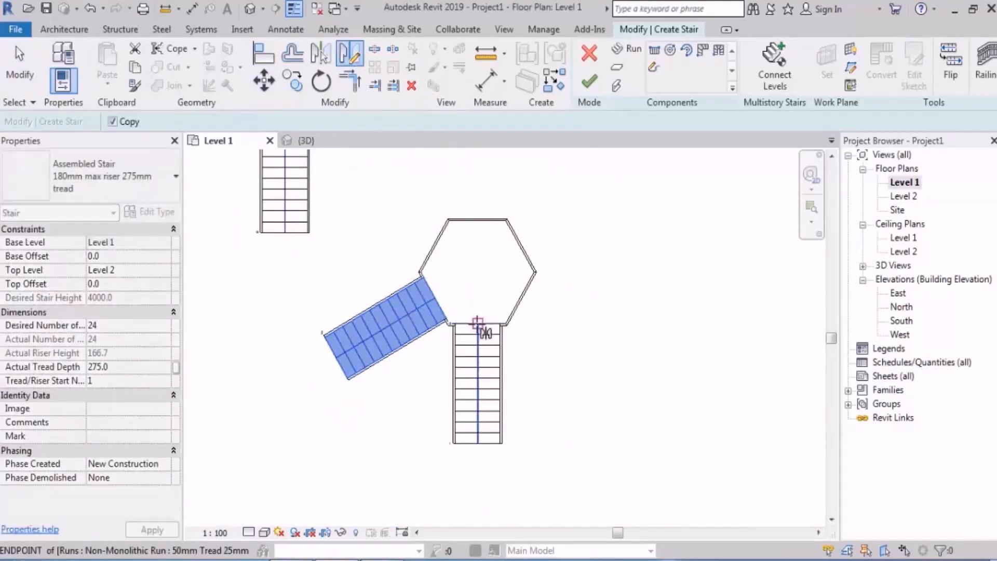
left_click(478, 324)
left_click(599, 403)
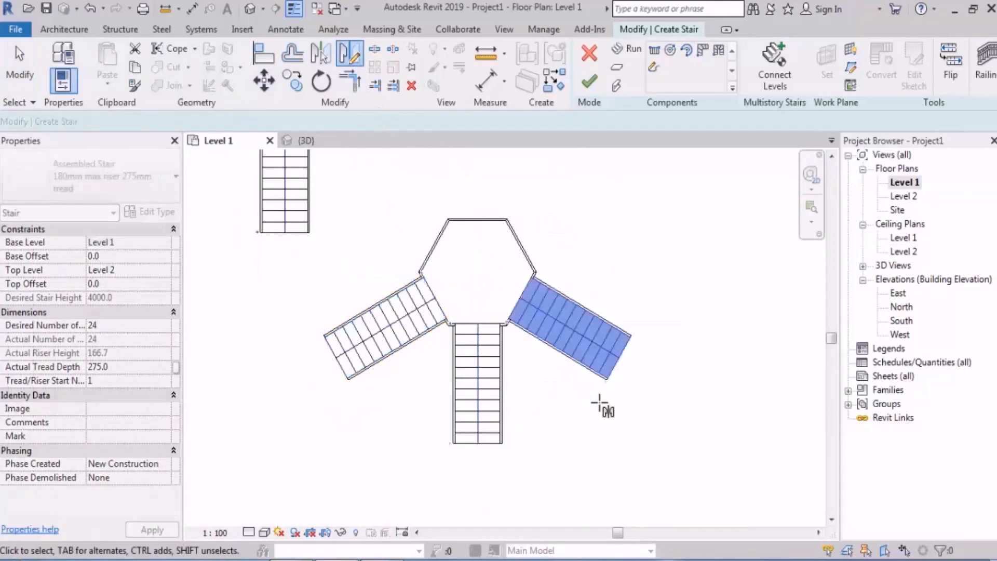
- Mirror copies of the three runs onto the hexagonal landing's upper edges about the landing's horizontal centreline
middle_click_drag(565, 281, 601, 364)
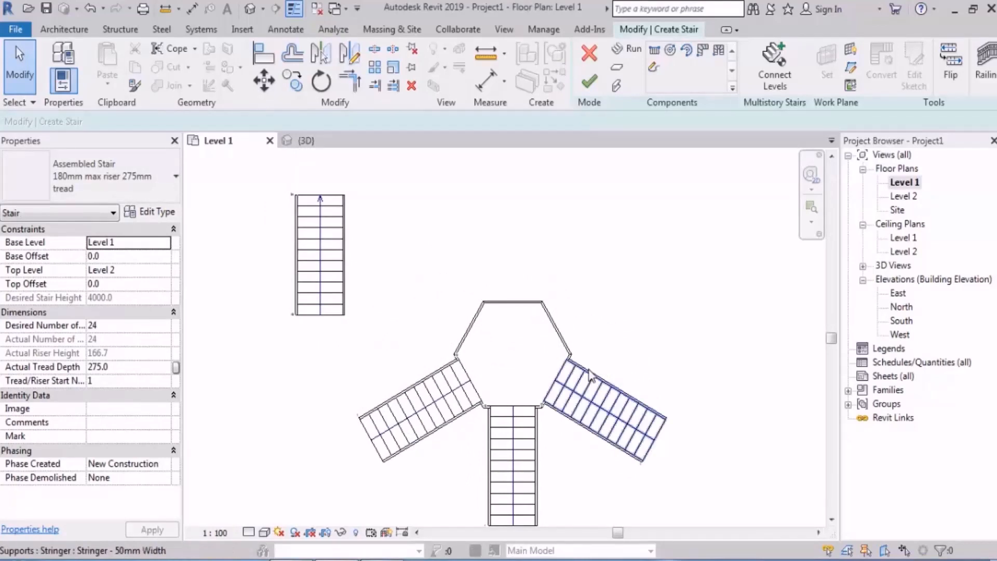
middle_click_drag(600, 364, 568, 315)
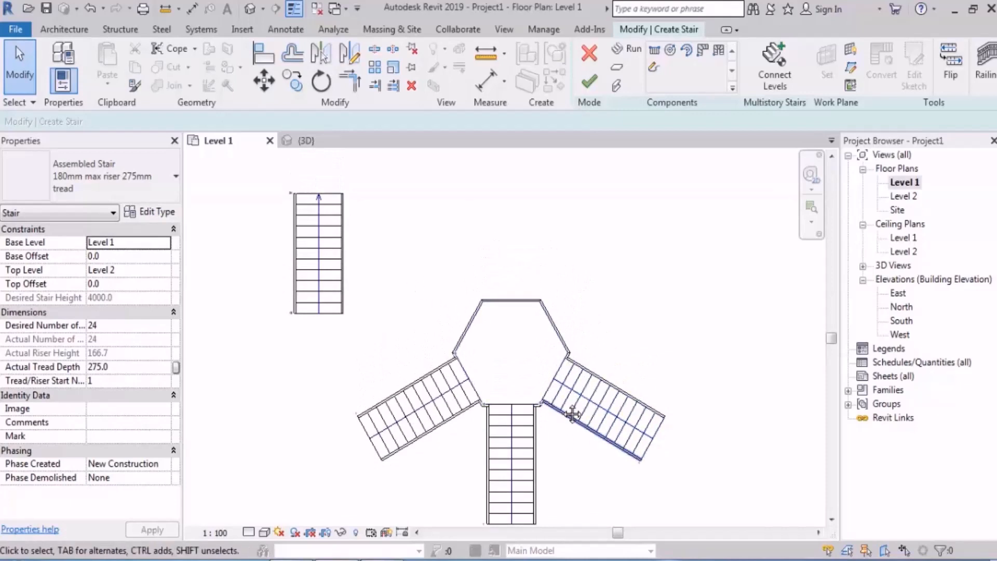
middle_click_drag(572, 409, 570, 374)
left_click(447, 380)
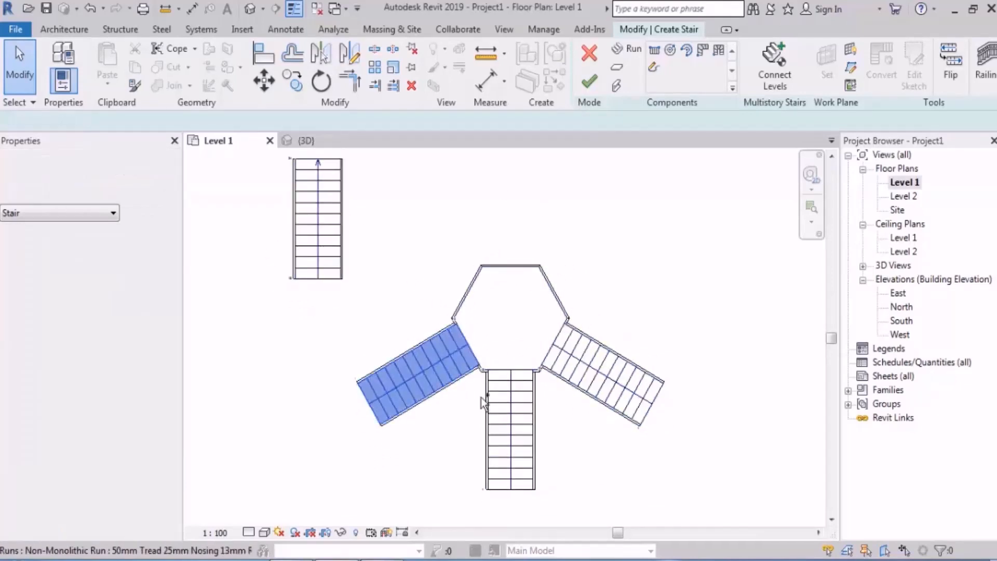
left_click(496, 402, "ctrl")
left_click(618, 384, "ctrl")
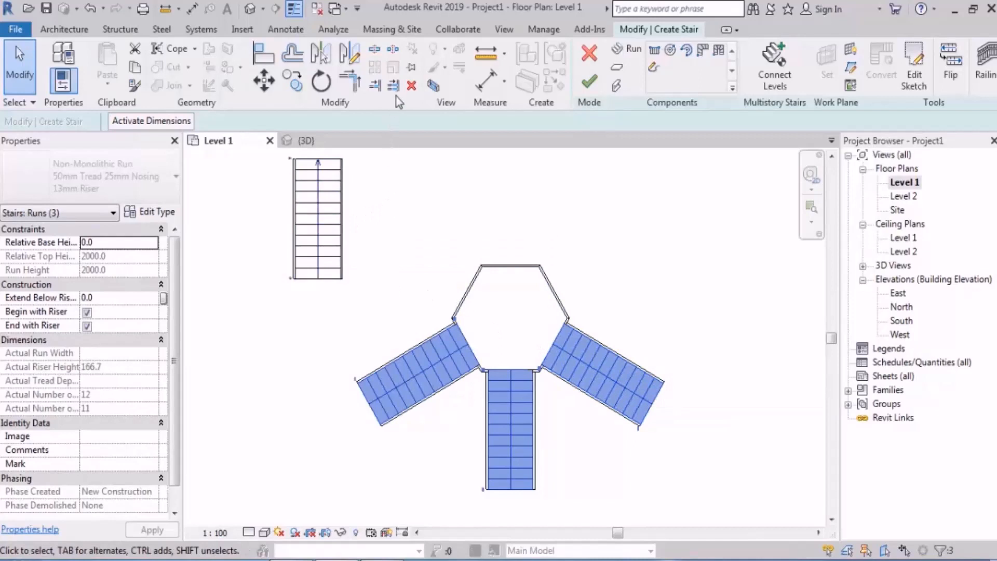
left_click(351, 52)
scroll(454, 319, "up", 2)
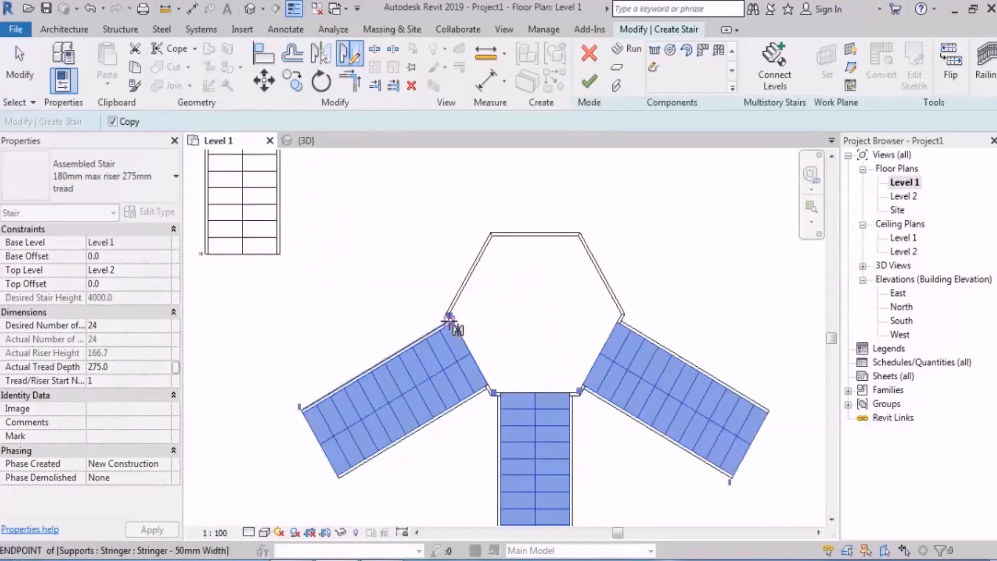
left_click(449, 314)
left_click(601, 314)
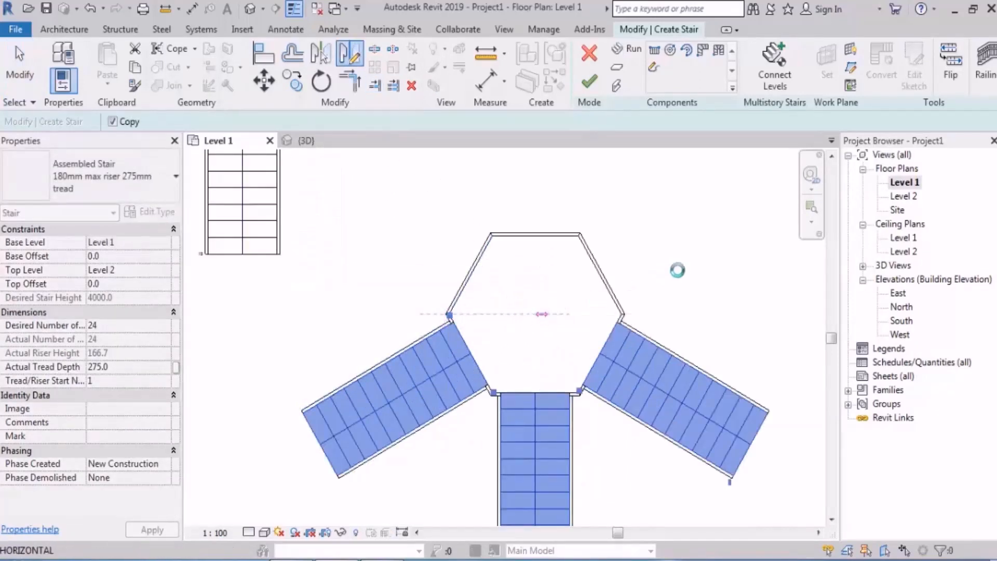
left_click(710, 286)
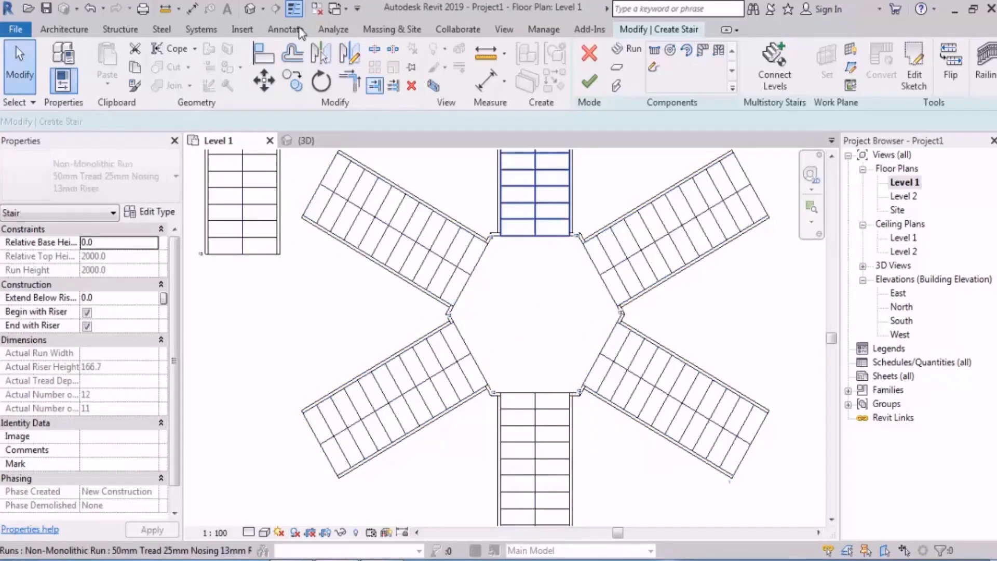
- Inspect the six-run arrangement in 3D and undo the last mirroring of the three runs
left_click(250, 9)
scroll(410, 319, "down", 3)
middle_click_drag(409, 319, 597, 249, "shift")
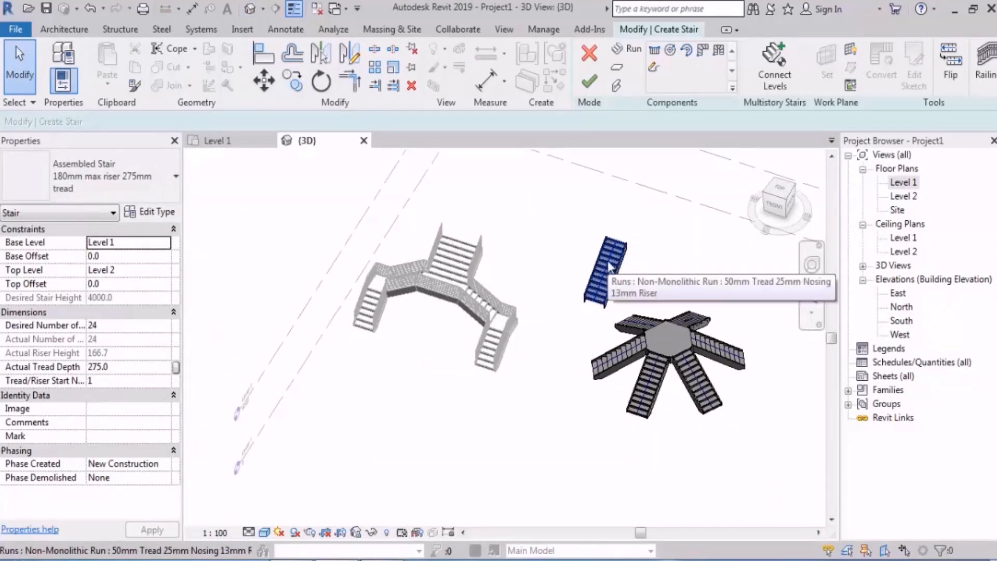
key("ctrl+z")
- Return to the Level 1 plan and undo the run and landing edits back to the straight stair with its rectangular landing
double_click(906, 186)
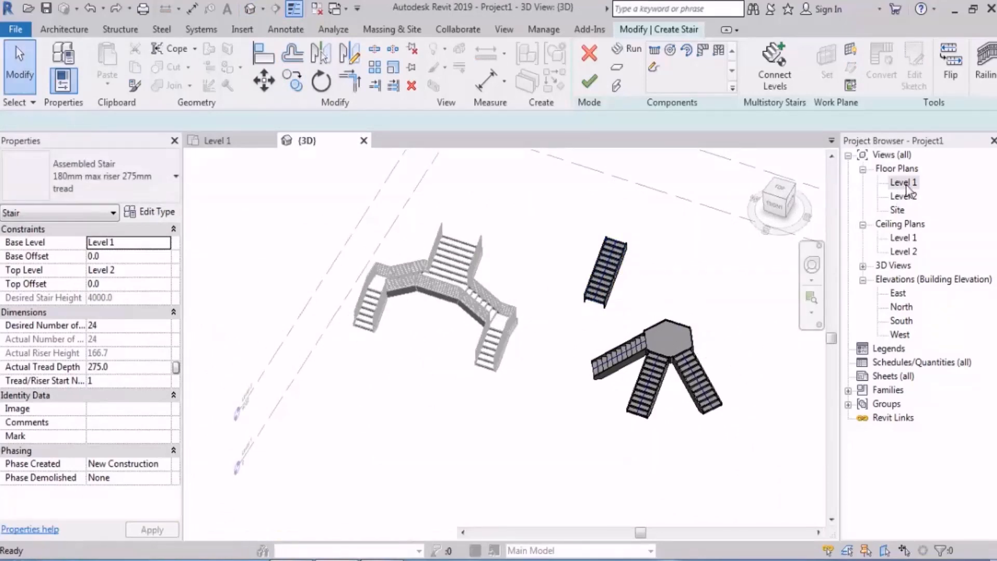
scroll(455, 323, "down", 3)
middle_click_drag(550, 347, 594, 330)
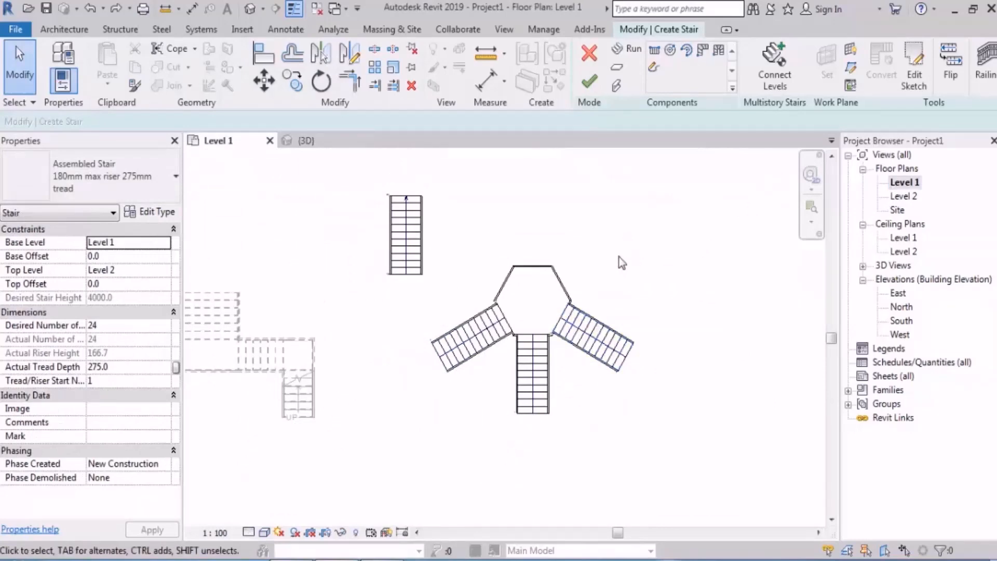
middle_click_drag(619, 257, 582, 305)
key("ctrl+z")
key("ctrl+z")
key("ctrl+z")
key("ctrl+z")
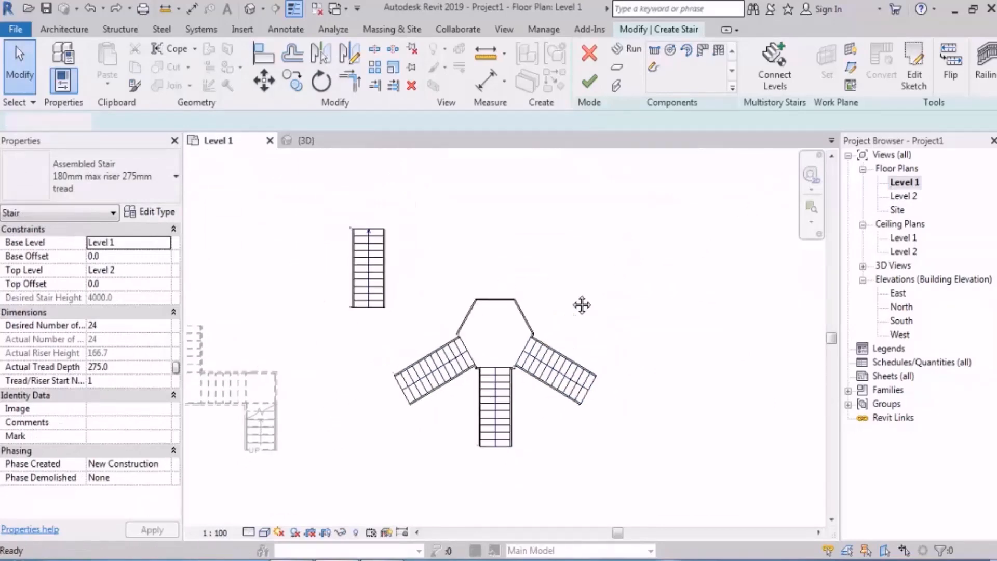
key("ctrl+z")
key("ctrl+z")
key("ctrl+z")
key("ctrl+z")
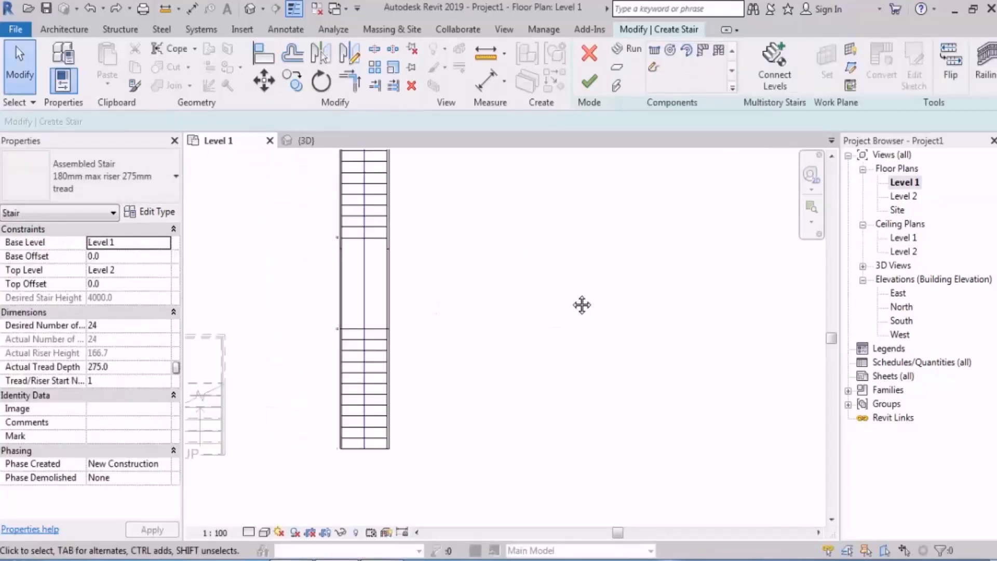
- Delete the rectangular landing between the two straight runs
middle_click_drag(552, 257, 524, 297)
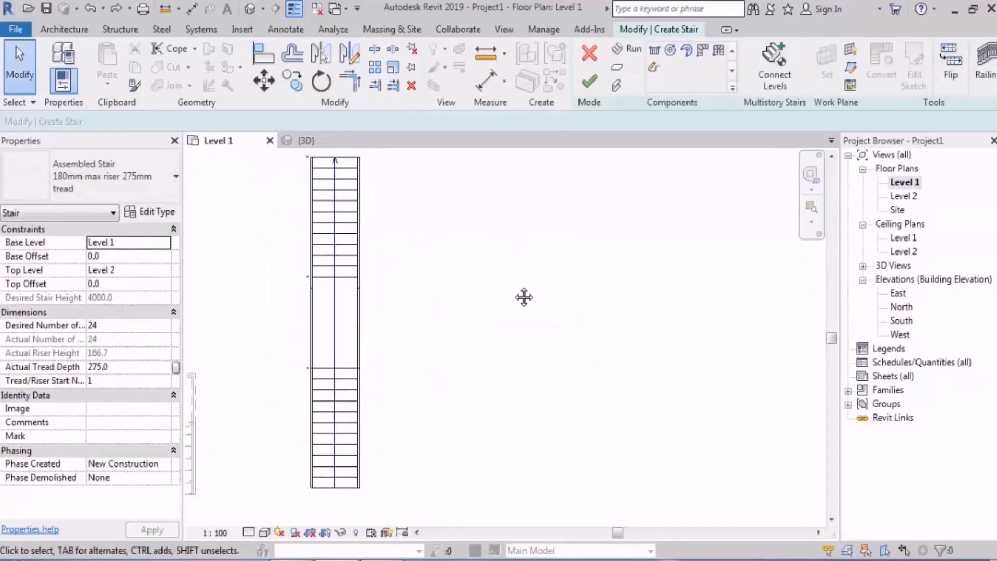
scroll(483, 325, "down", 2)
middle_click_drag(473, 331, 457, 341)
scroll(402, 344, "up", 1)
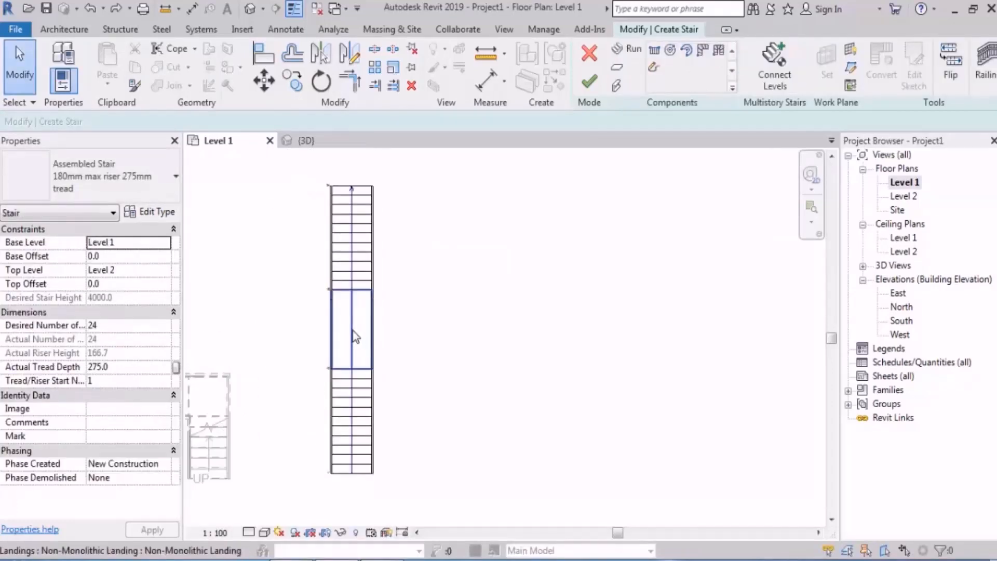
left_click(356, 337)
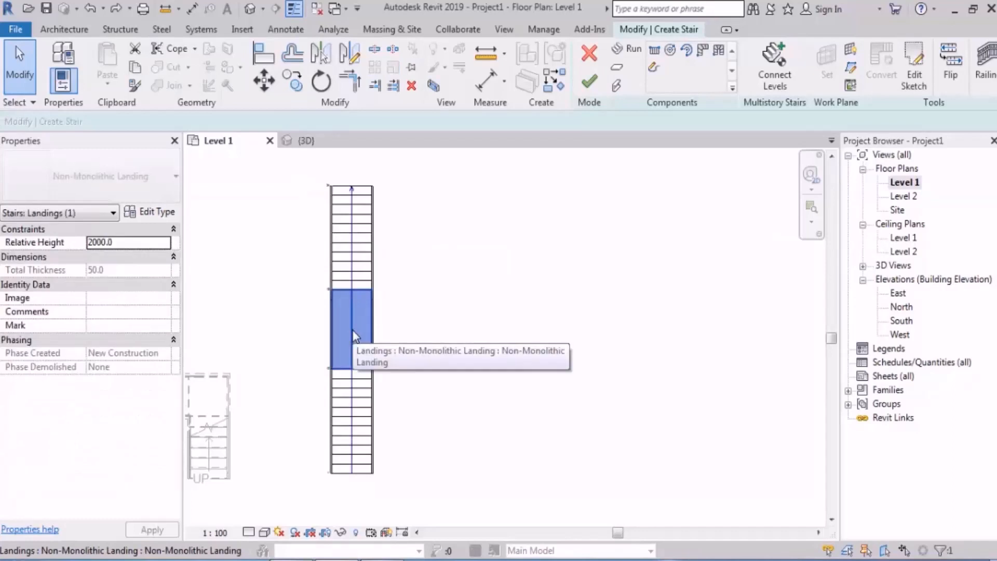
key("Delete")
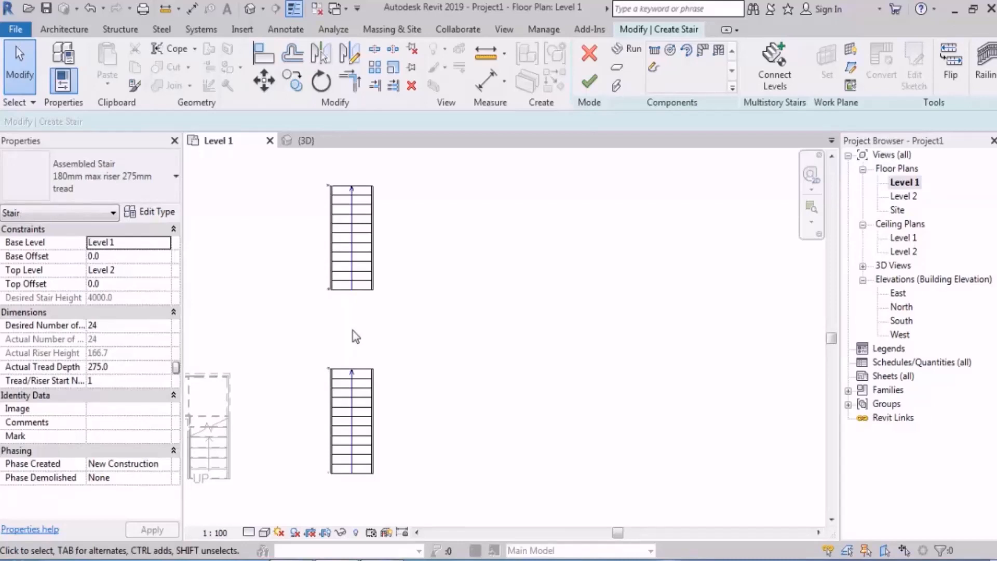
- Sketch a six-sided landing boundary beside the two runs, with edges about 1850 mm long
left_click(618, 68)
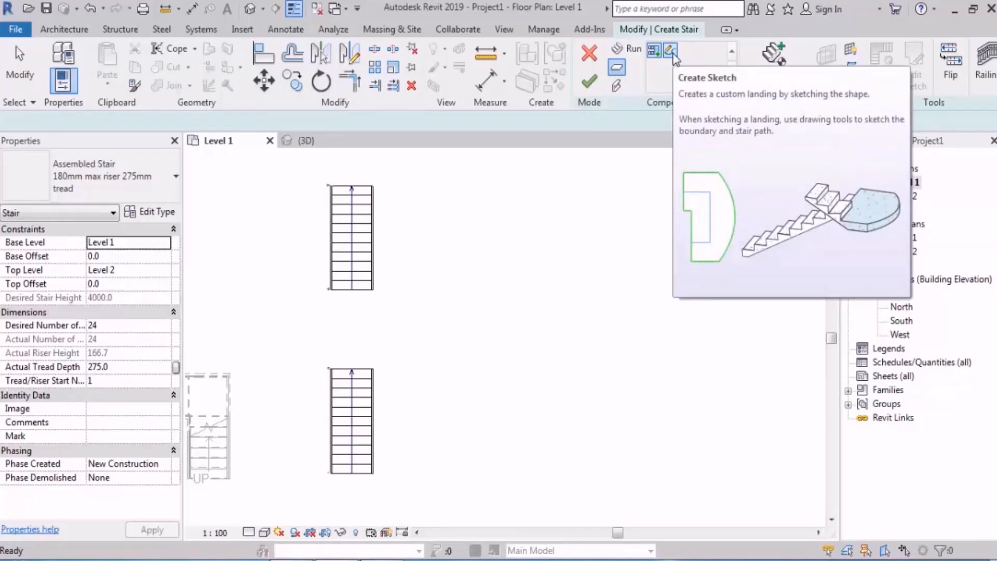
left_click(671, 52)
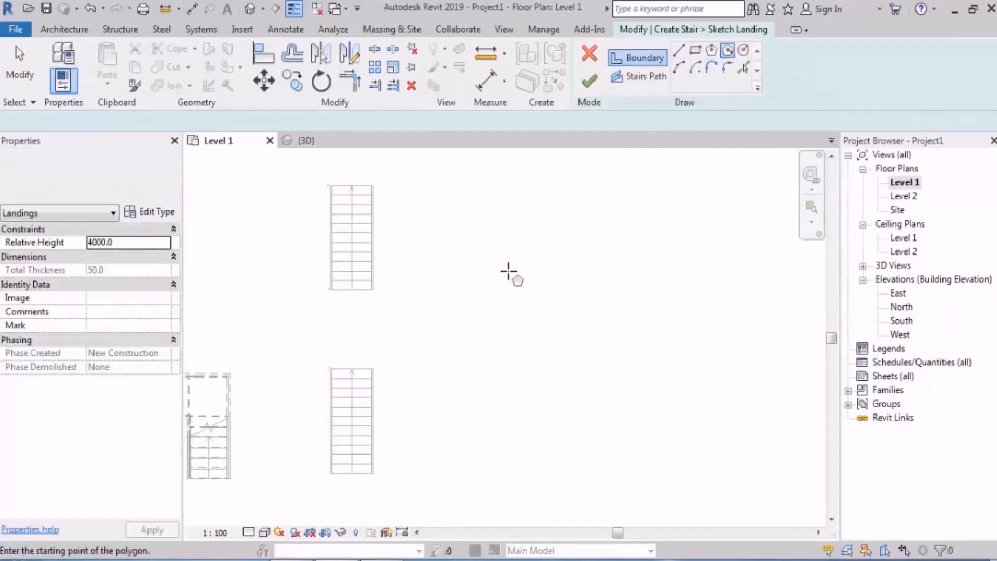
left_click(500, 322)
left_click(500, 268)
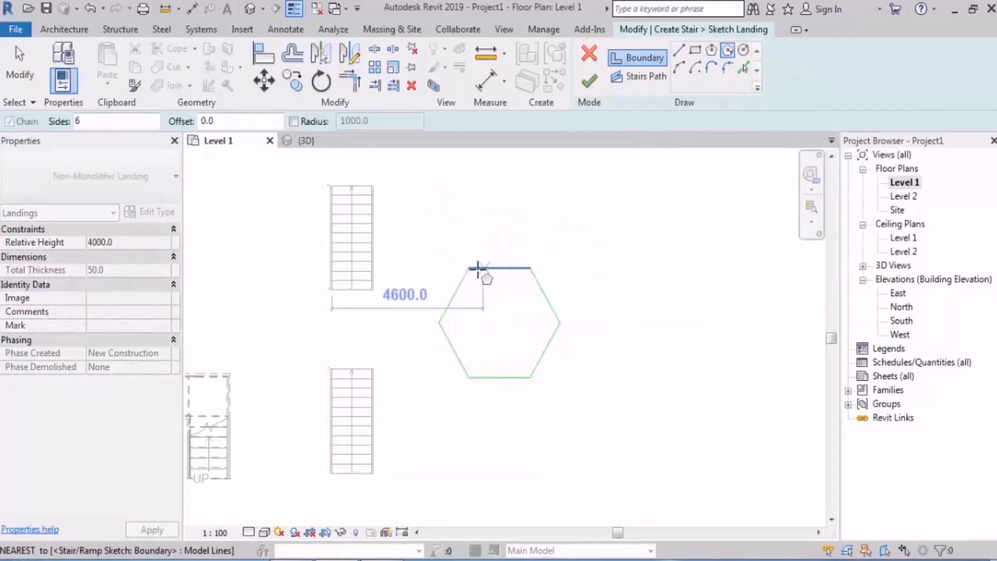
key("Escape")
key("Escape")
- Scale the whole hexagonal boundary graphically, using its top edge as reference, to 1500 mm sides and finish the landing sketch
left_click_drag(412, 242, 571, 414)
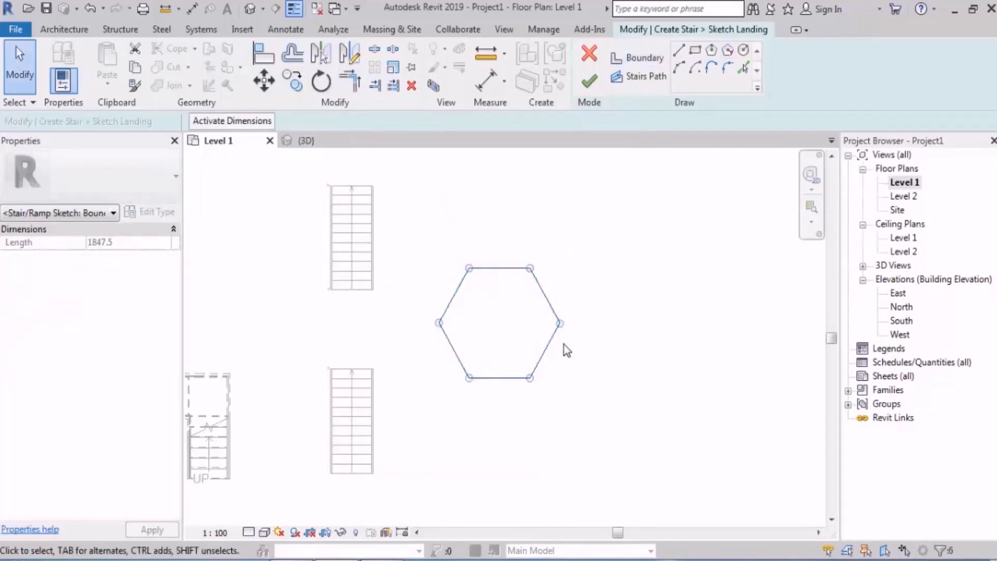
left_click(393, 67)
middle_click_drag(502, 296, 481, 286)
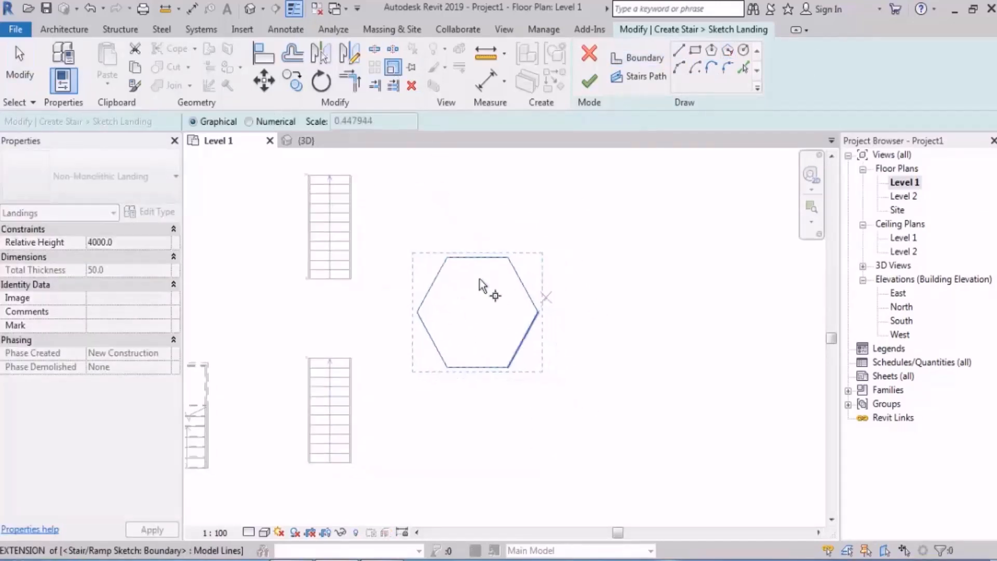
scroll(439, 265, "up", 2)
left_click(451, 252)
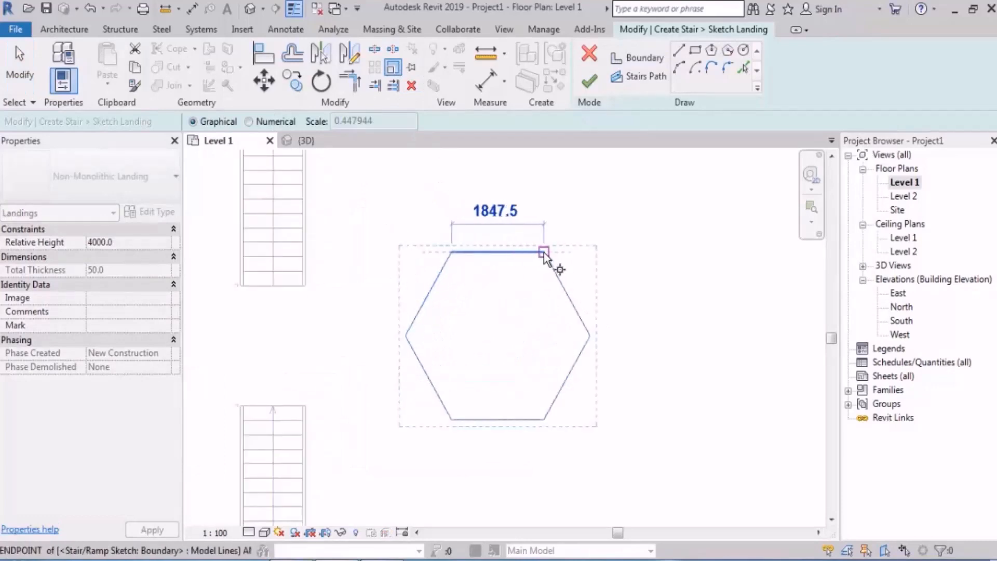
left_click(543, 253)
type("150")
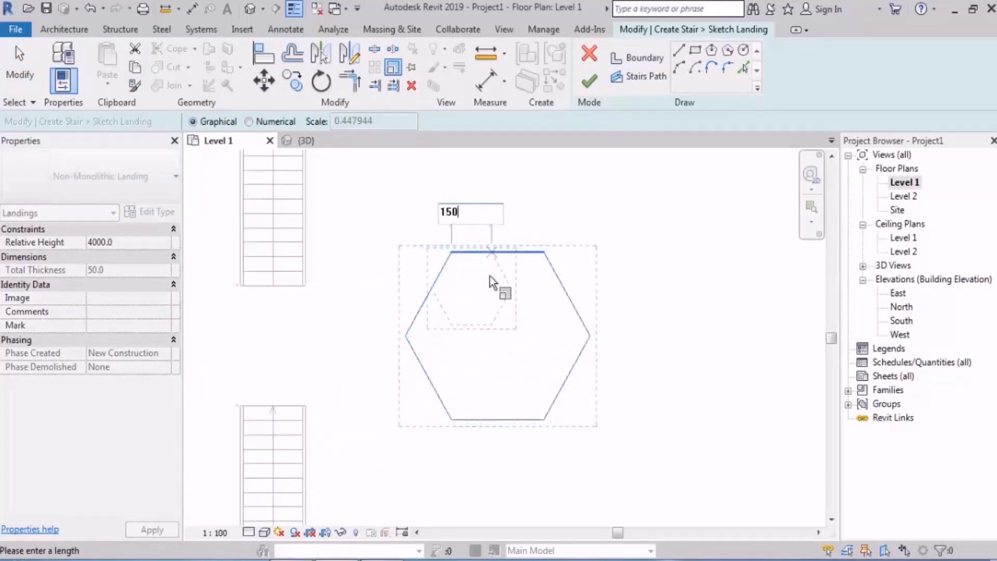
type("0")
key("Return")
left_click(588, 81)
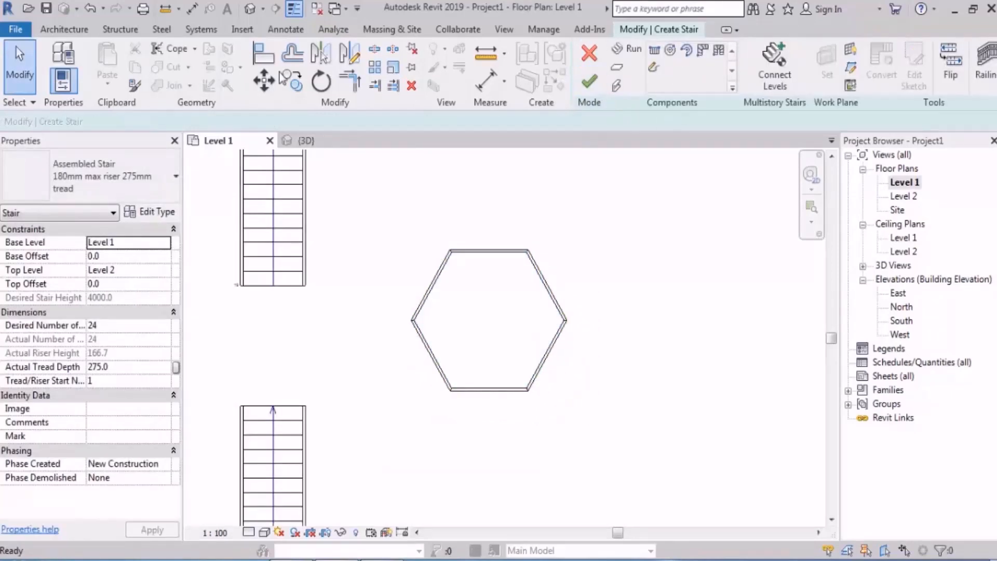
- Examine the hexagonal landing's height relative to the two runs in 3D and return to the Level 1 plan
left_click(250, 9)
middle_click_drag(439, 287, 476, 204, "shift")
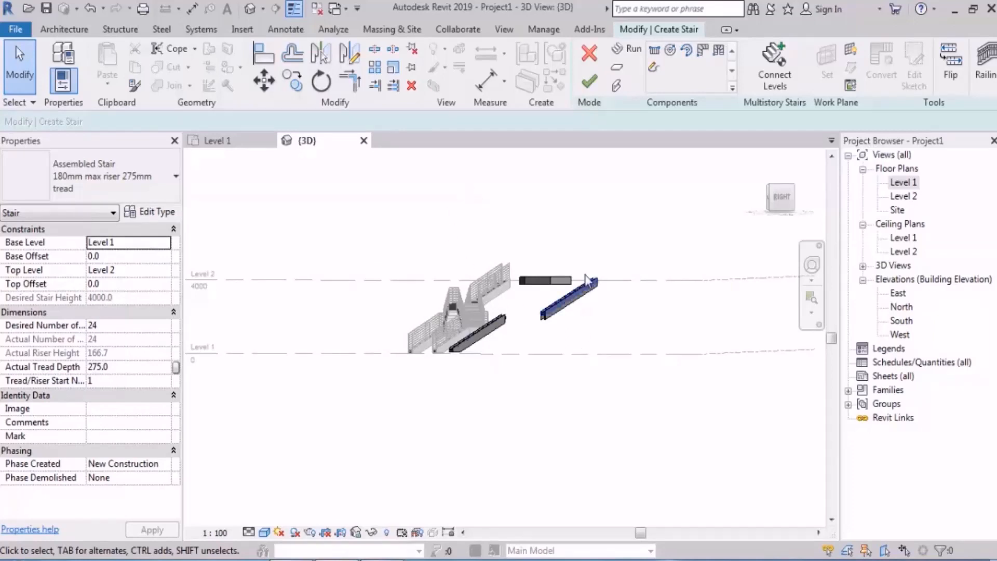
middle_click_drag(465, 259, 675, 431, "shift")
double_click(906, 183)
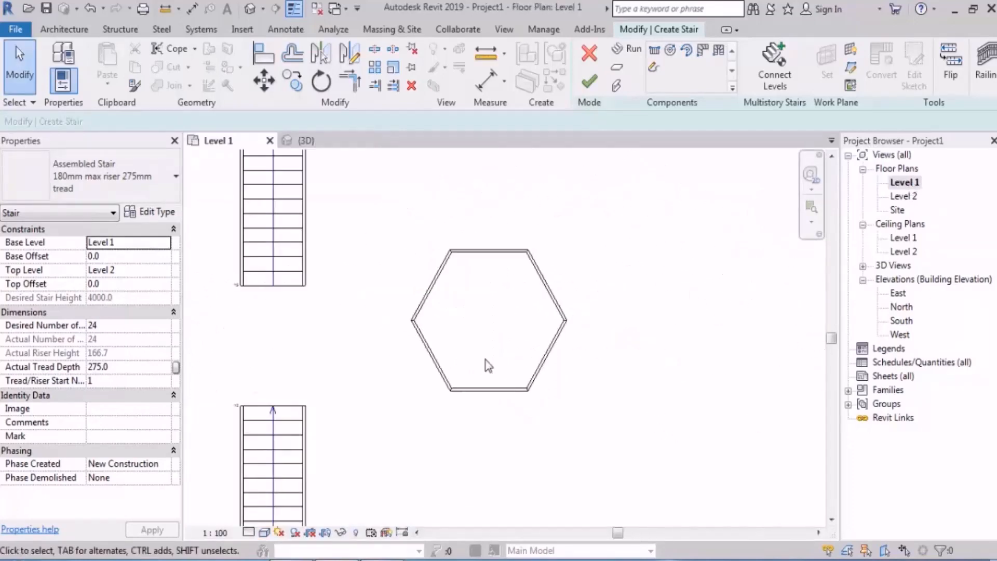
- Copy the lower run from the midpoint of its top riser to the middle of the new hexagonal landing's bottom edge
middle_click_drag(262, 451, 356, 358)
left_click(380, 350)
middle_click_drag(351, 196, 338, 225)
key("c")
key("o")
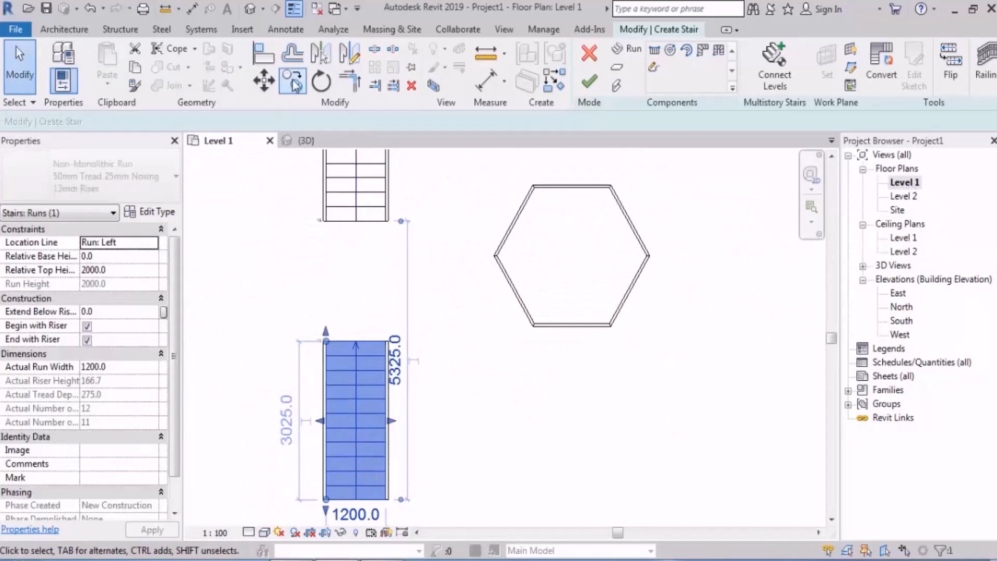
left_click(357, 341)
scroll(532, 341, "up", 4)
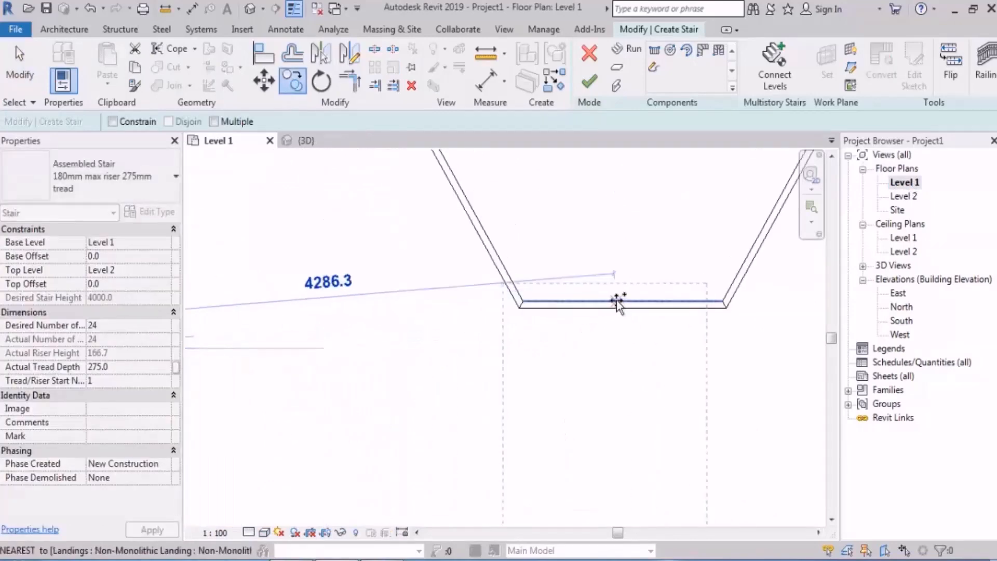
left_click(623, 303)
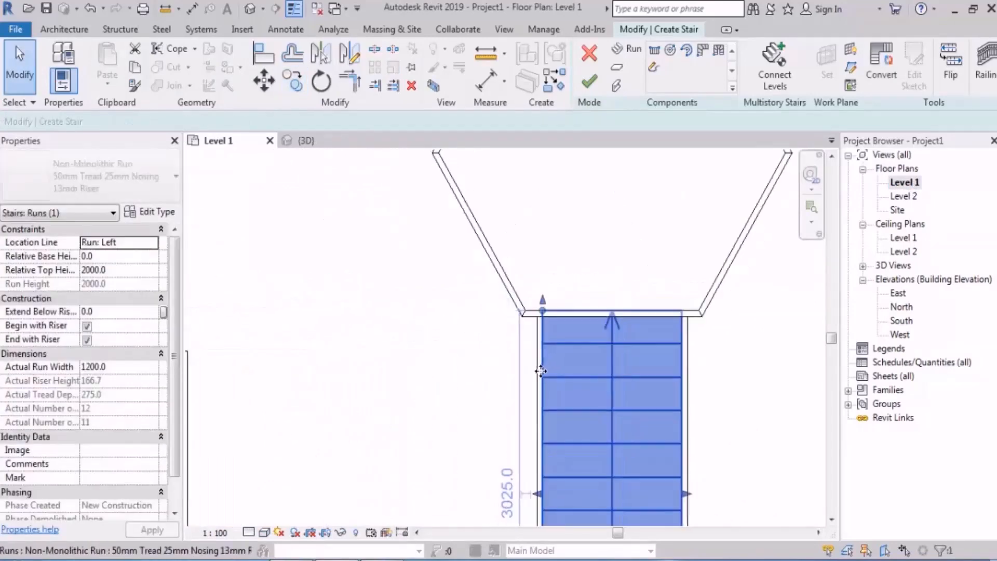
scroll(423, 384, "down", 3)
key("Escape")
- Inspect the copied run and the hexagonal landing in 3D, and check the copied run's relative top height
left_click(251, 14)
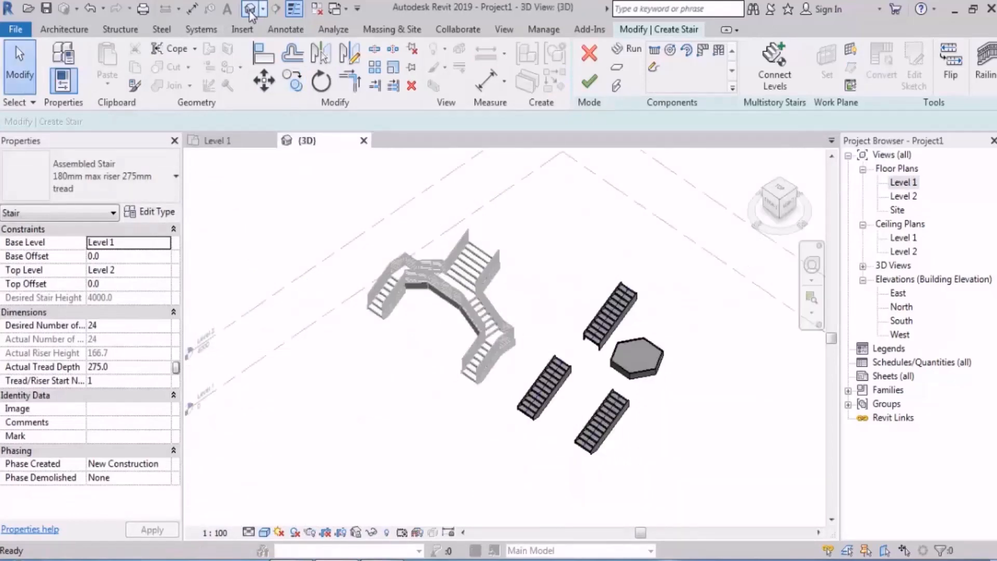
middle_click_drag(612, 289, 573, 233, "shift")
scroll(571, 307, "up", 2)
middle_click_drag(597, 332, 661, 393, "shift")
scroll(587, 304, "up", 5)
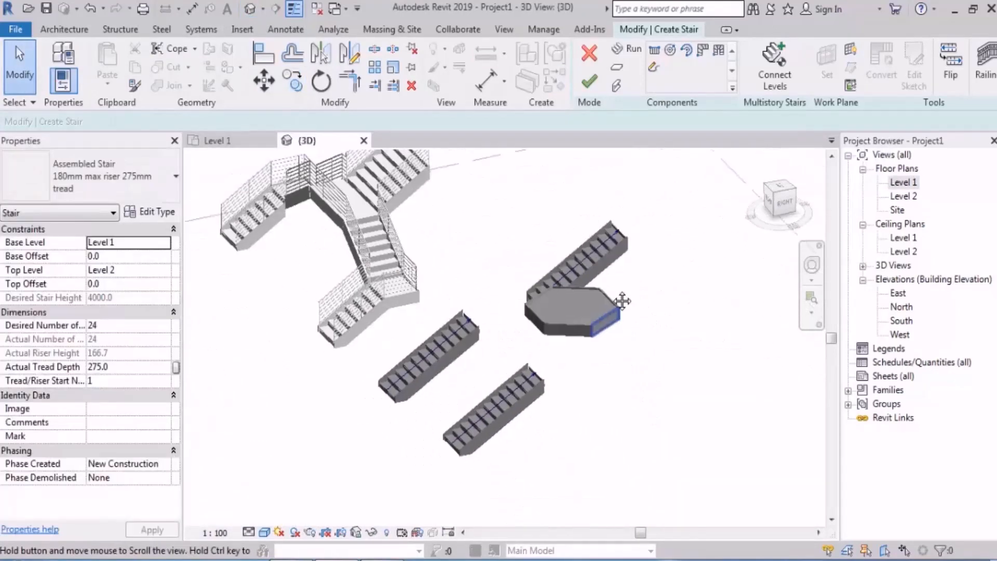
scroll(448, 288, "down", 1)
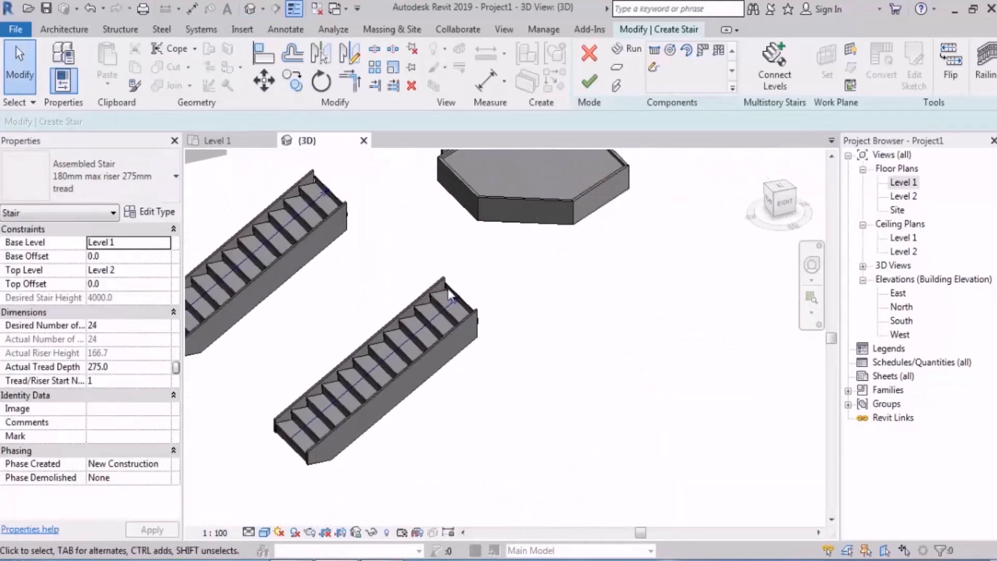
left_click(426, 321)
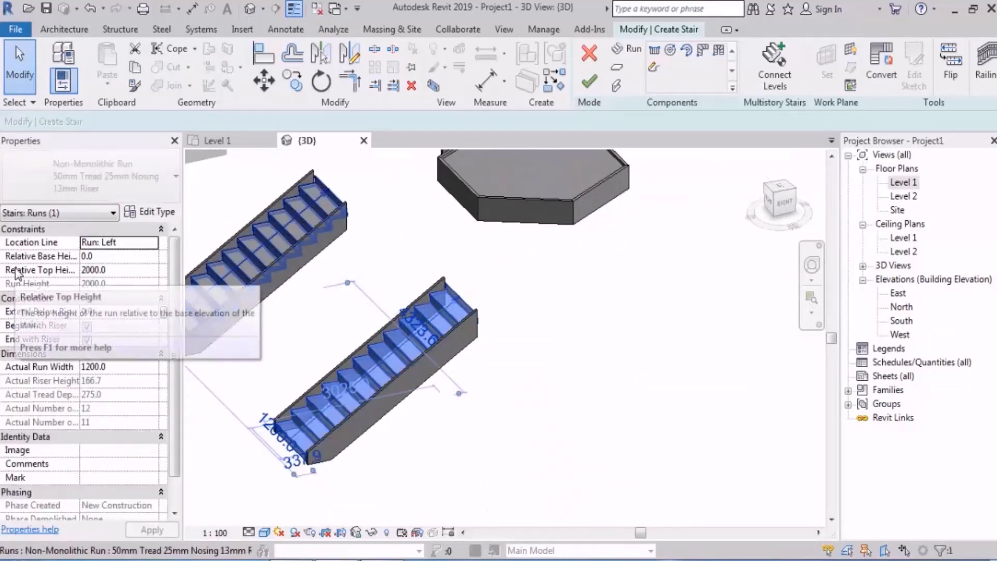
left_click(125, 271)
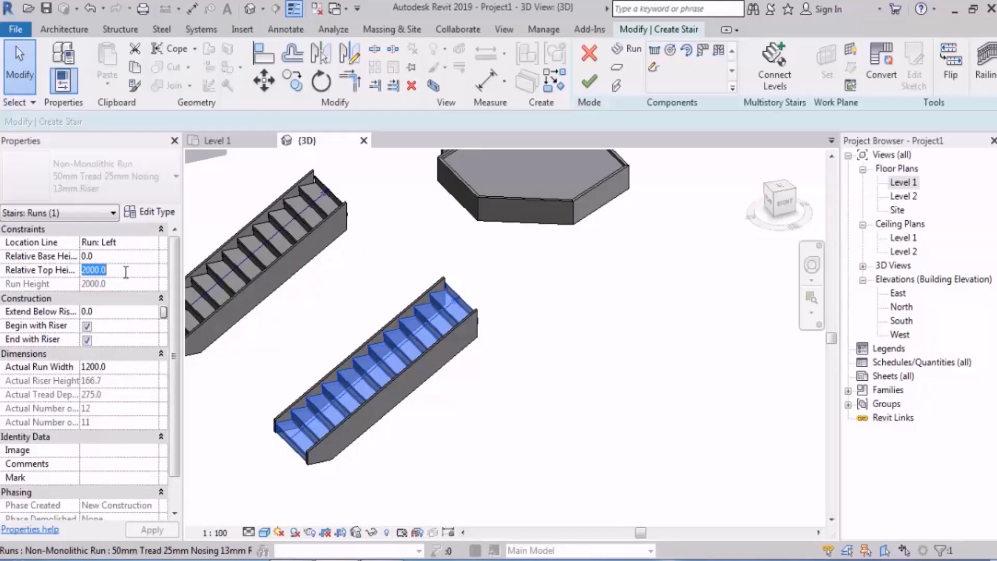
left_click(621, 318)
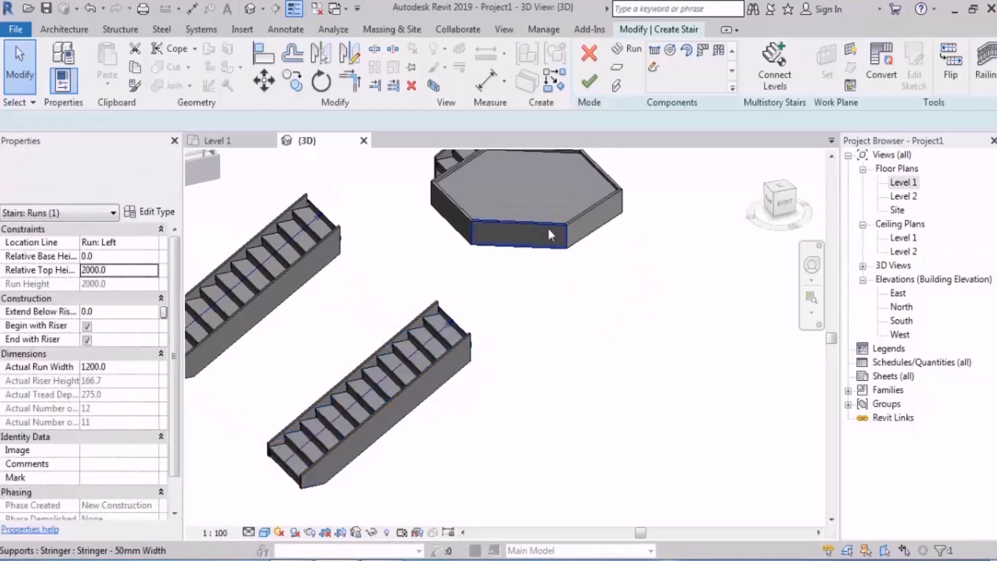
- Set the hexagonal landing's relative height to 2000 and inspect where it meets the copied run in 3D
left_click(531, 192)
left_click(134, 244)
double_click(134, 244)
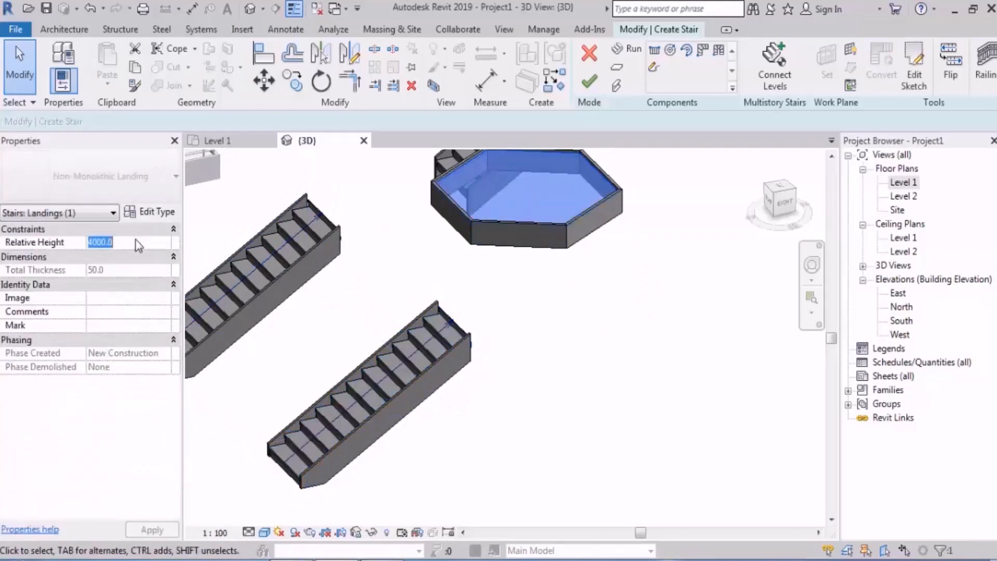
type("2000.0")
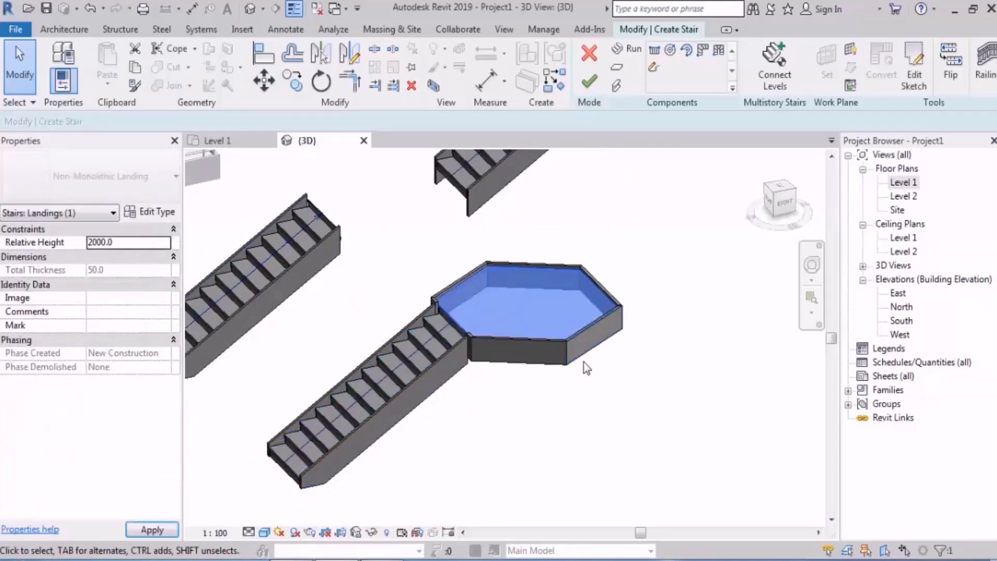
left_click(577, 408)
middle_click_drag(576, 408, 572, 446, "shift")
scroll(597, 250, "up", 5)
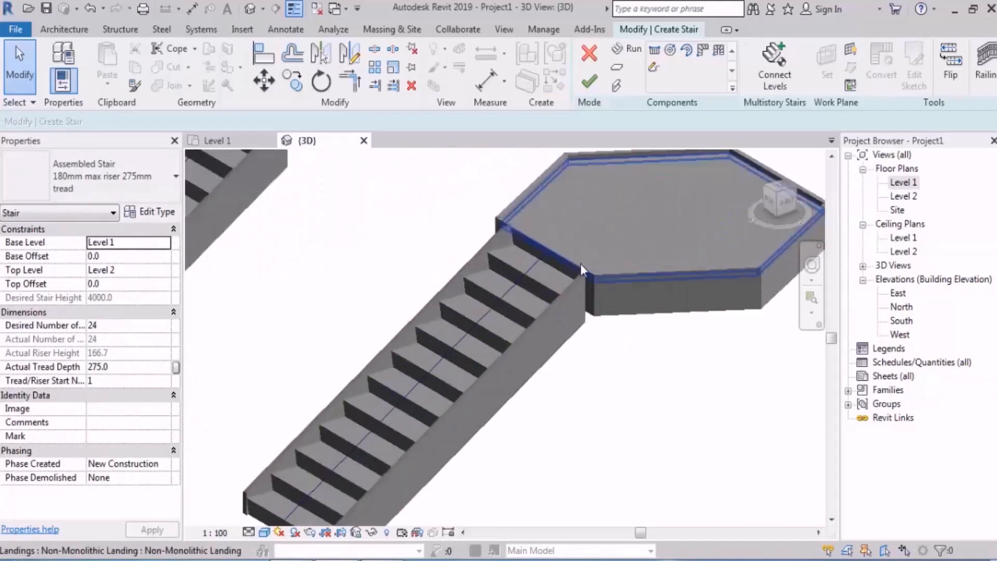
- Examine the hexagonal stair in the Level 1 plan, and compare the relative heights of the two original runs and the landing in 3D
double_click(900, 182)
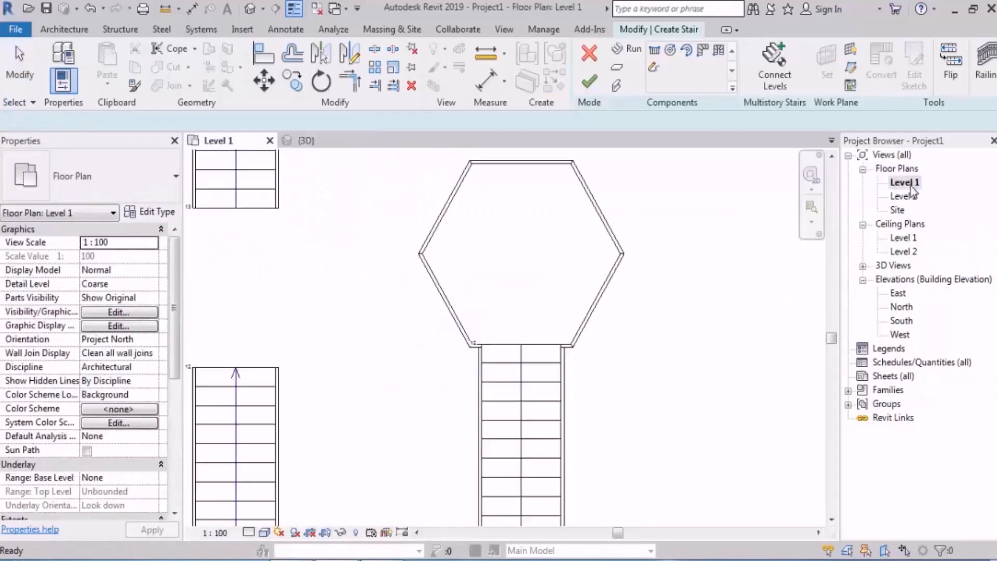
scroll(591, 322, "down", 3)
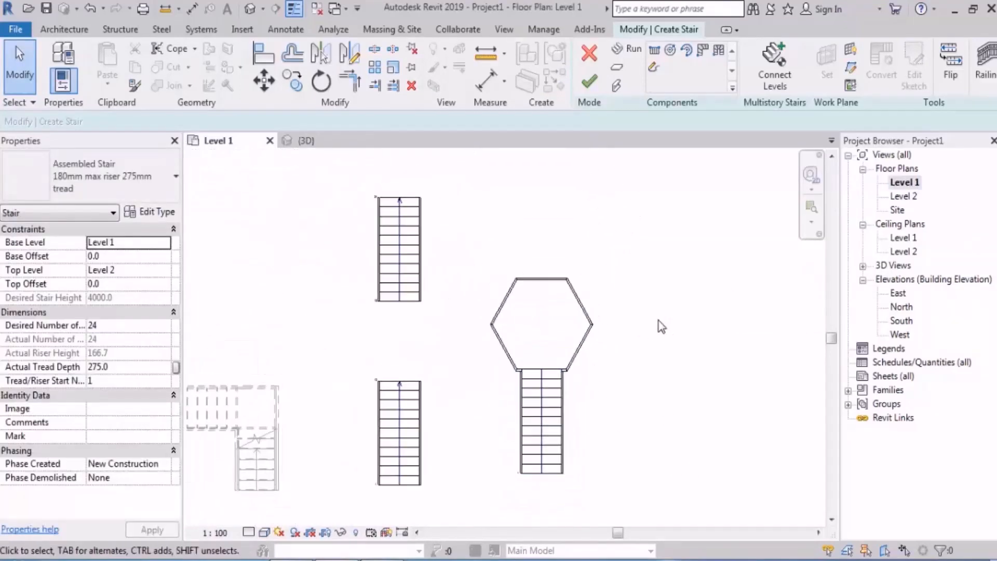
scroll(645, 251, "up", 2)
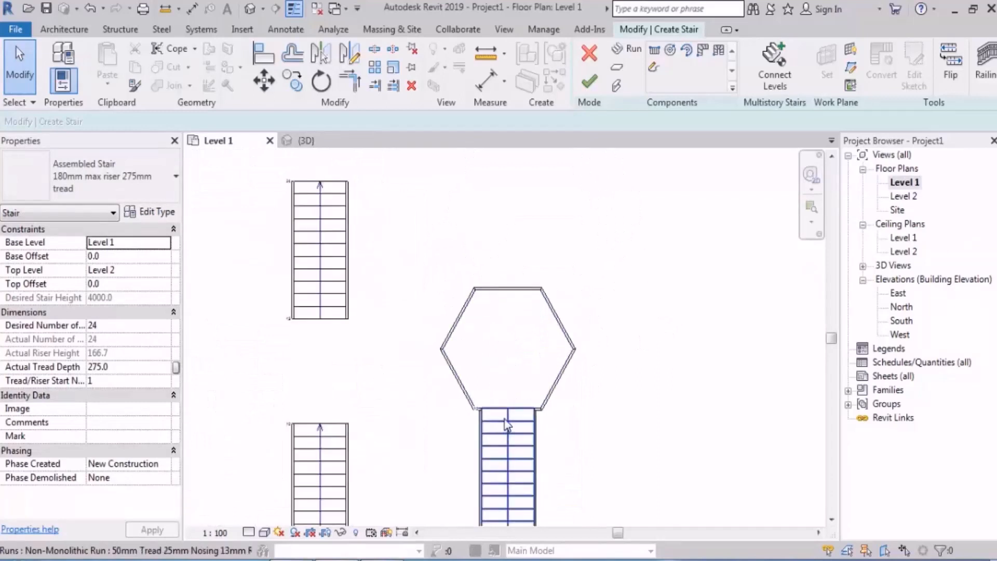
scroll(508, 424, "down", 3)
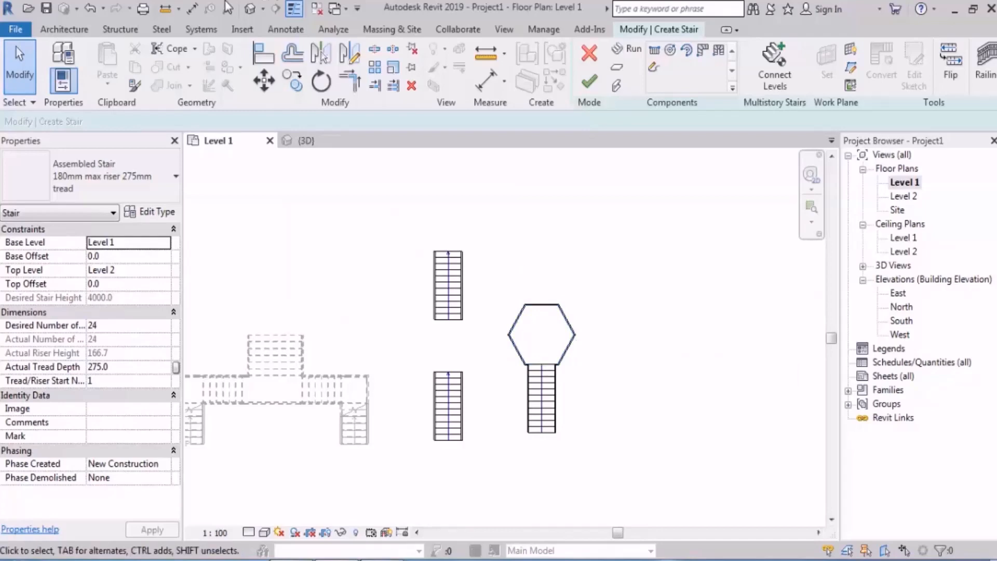
left_click(250, 8)
scroll(502, 364, "down", 2)
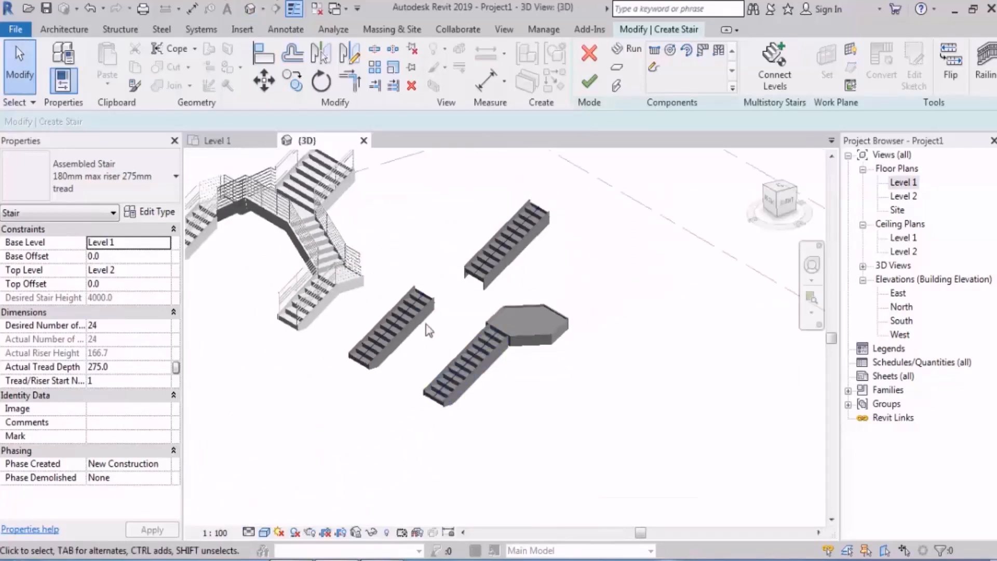
left_click(407, 309)
middle_click_drag(536, 311, 553, 312, "shift")
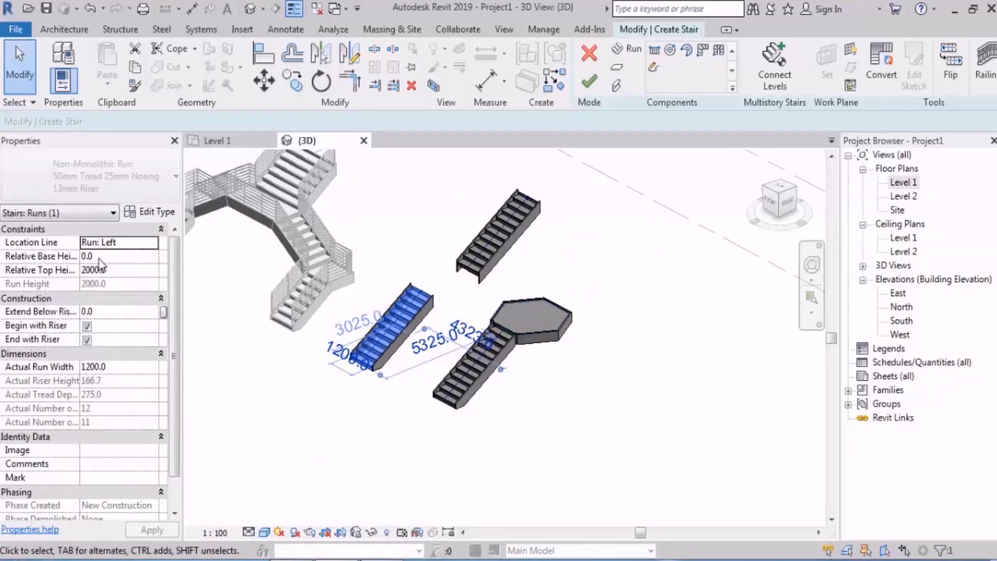
left_click(493, 247)
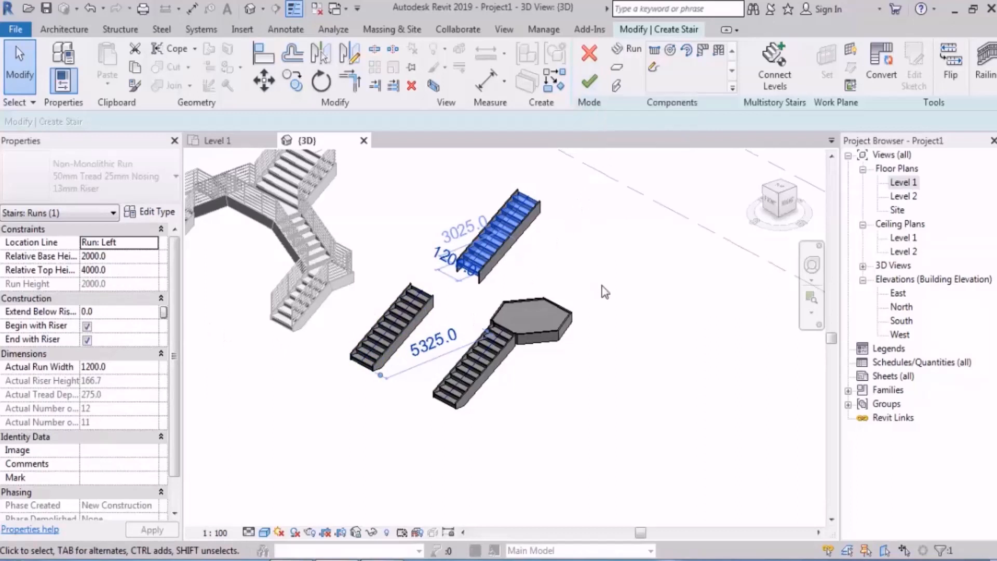
middle_click_drag(610, 295, 543, 329, "shift")
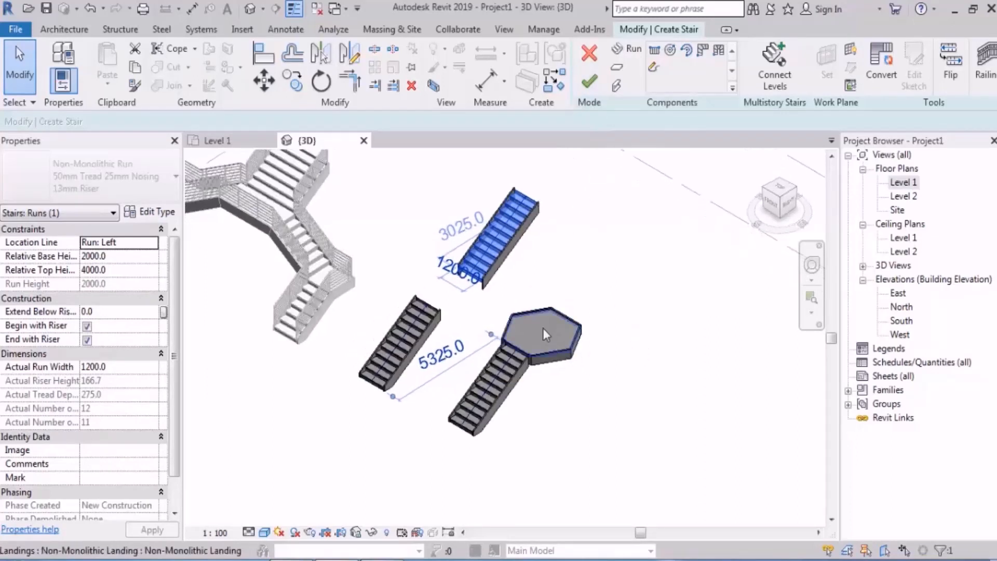
left_click(543, 329)
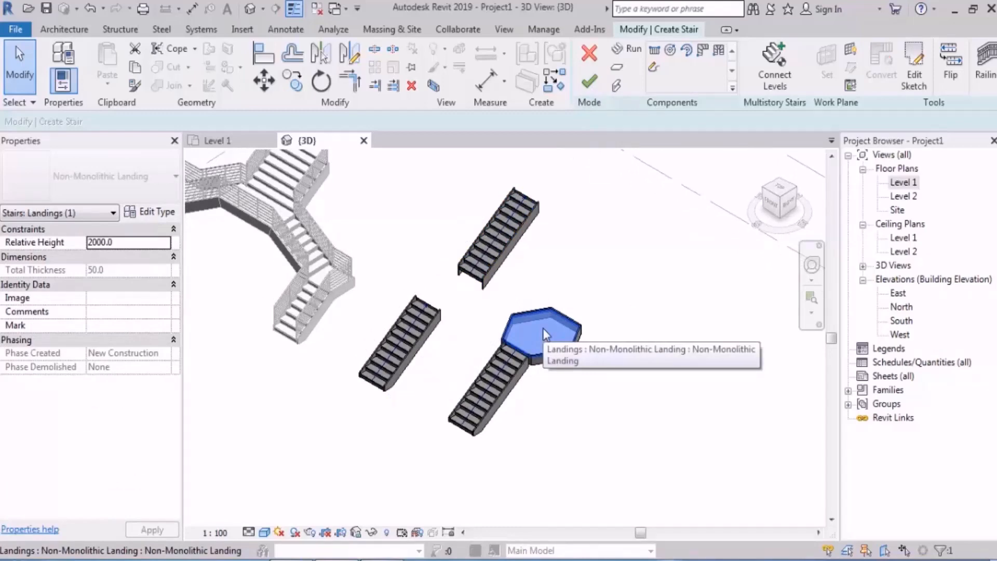
- Delete the hexagonal landing together with its attached run, keeping the two original runs
middle_click_drag(543, 328, 625, 349, "shift")
key("Escape")
left_click_drag(584, 291, 507, 467)
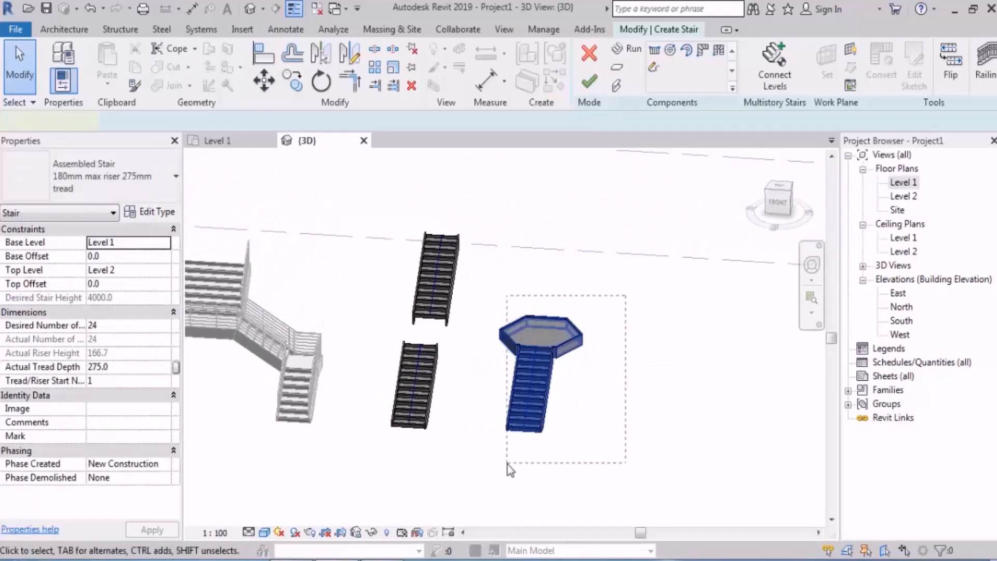
key("Delete")
middle_click_drag(507, 467, 550, 388, "shift")
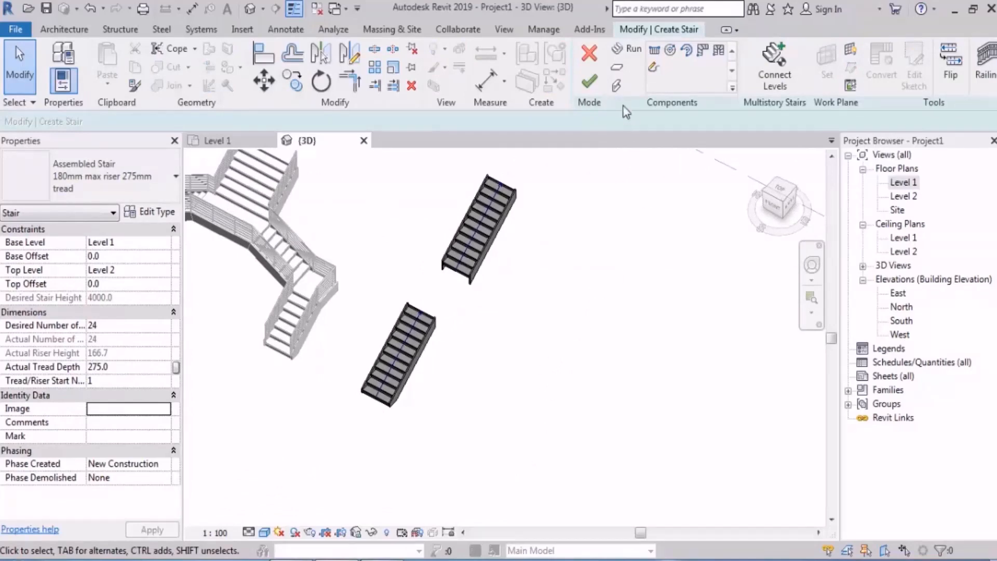
- Try to create a landing between the two remaining runs, picking the upper run first, and undo it
left_click(617, 67)
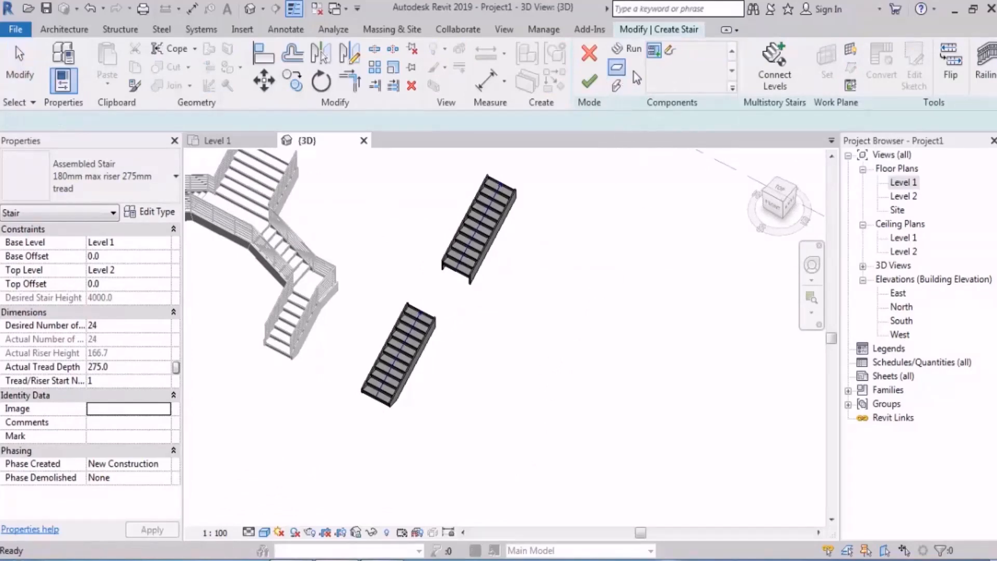
left_click(655, 51)
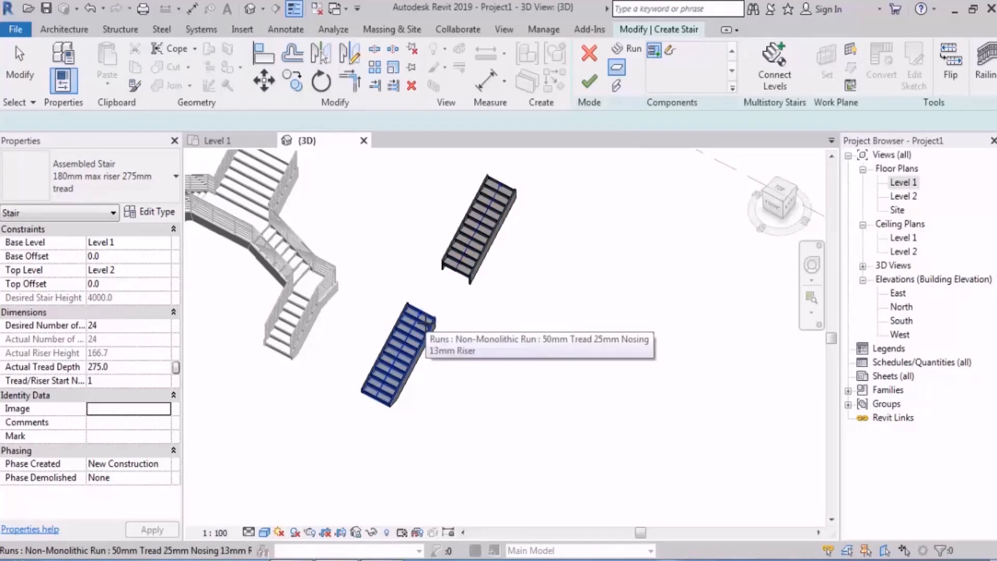
scroll(476, 229, "up", 2)
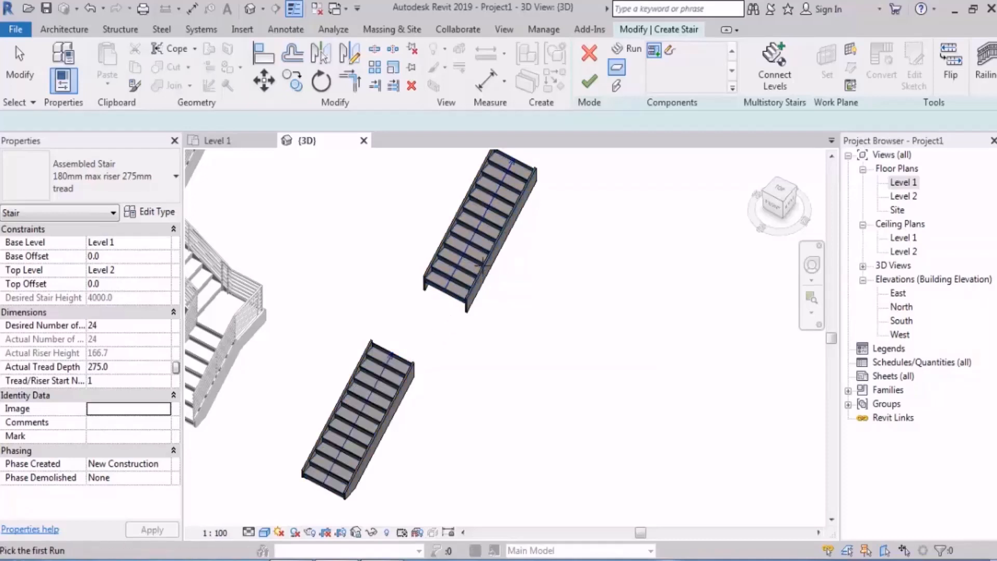
left_click(448, 257)
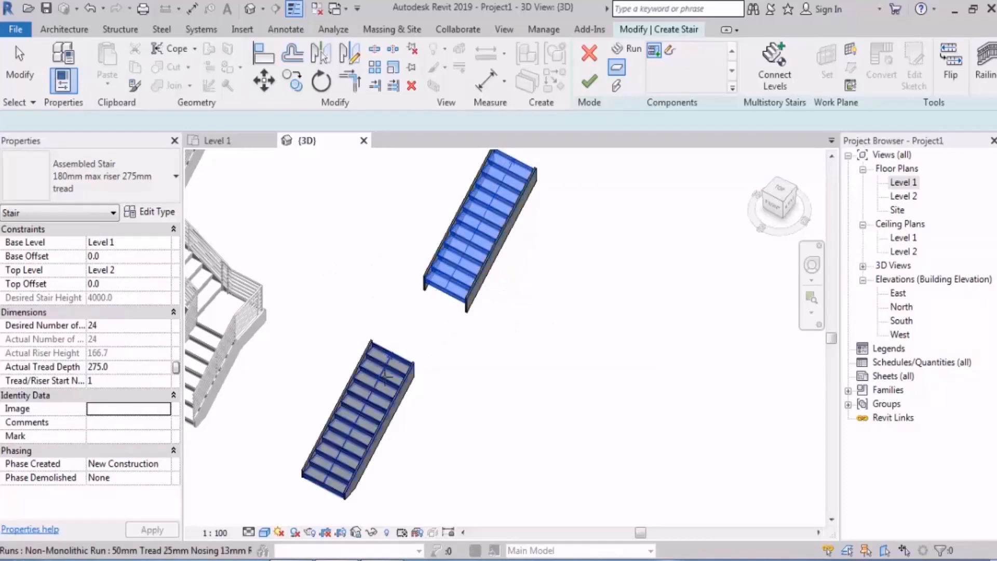
left_click(364, 418)
key("ctrl+z")
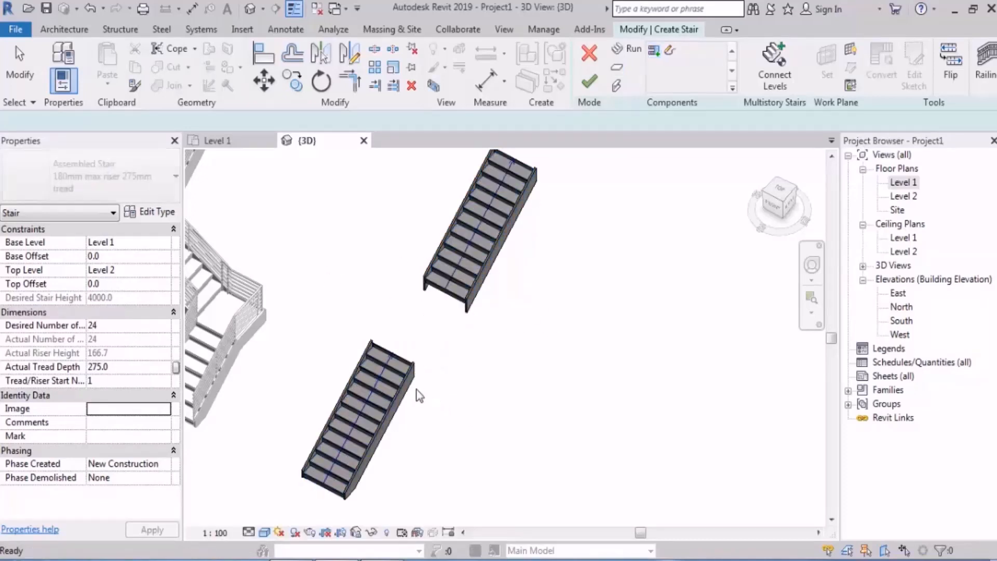
- Compare the relative heights of the two runs and connect them with a landing by picking the lower and upper run
left_click(387, 378)
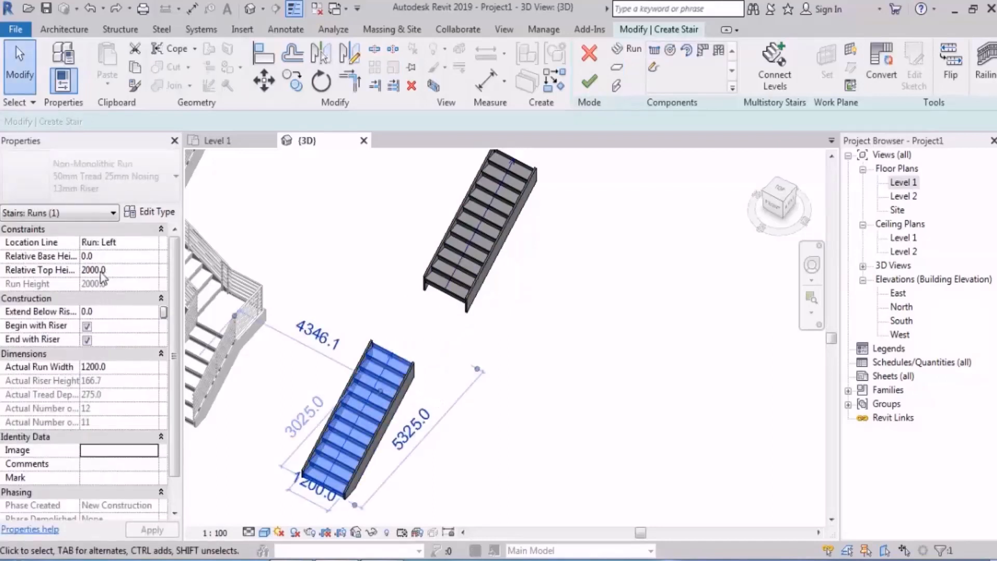
left_click(425, 283)
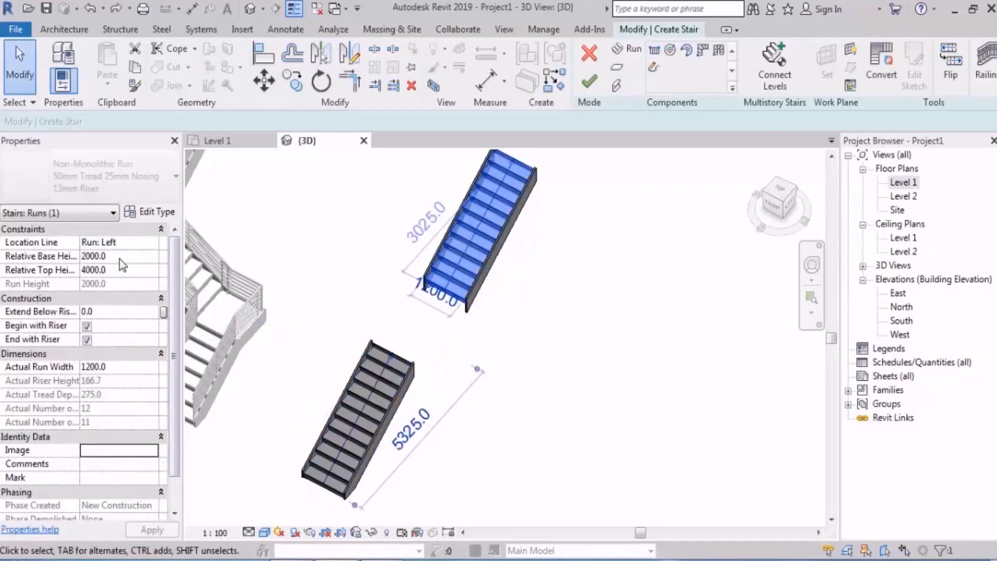
left_click(730, 207)
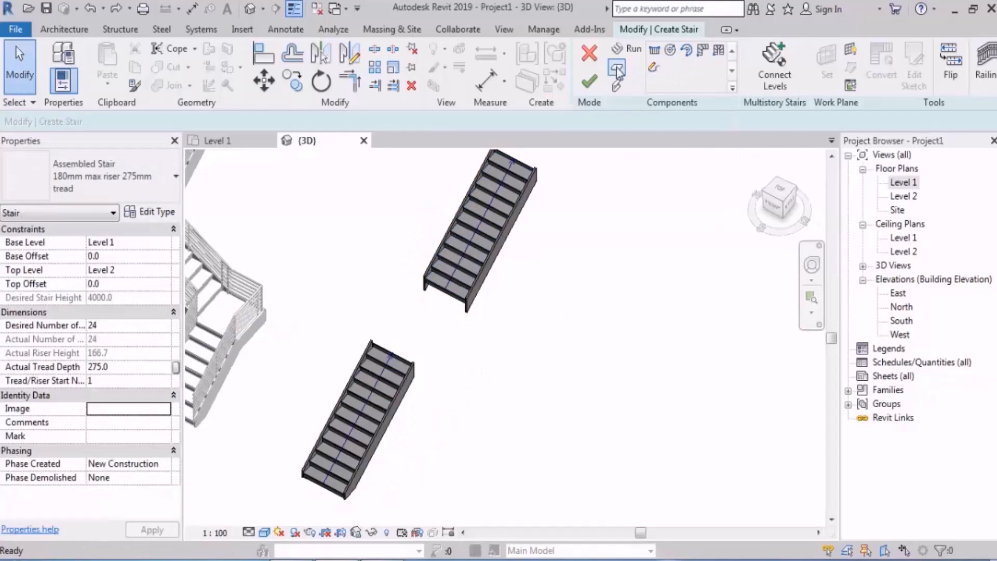
left_click(617, 69)
left_click(654, 52)
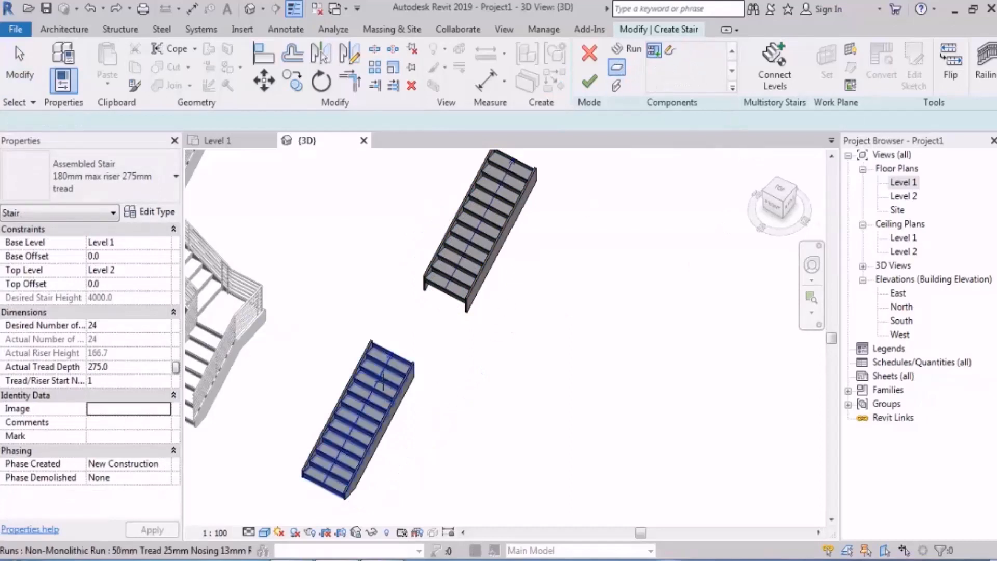
left_click(358, 418)
left_click(480, 229)
key("Escape")
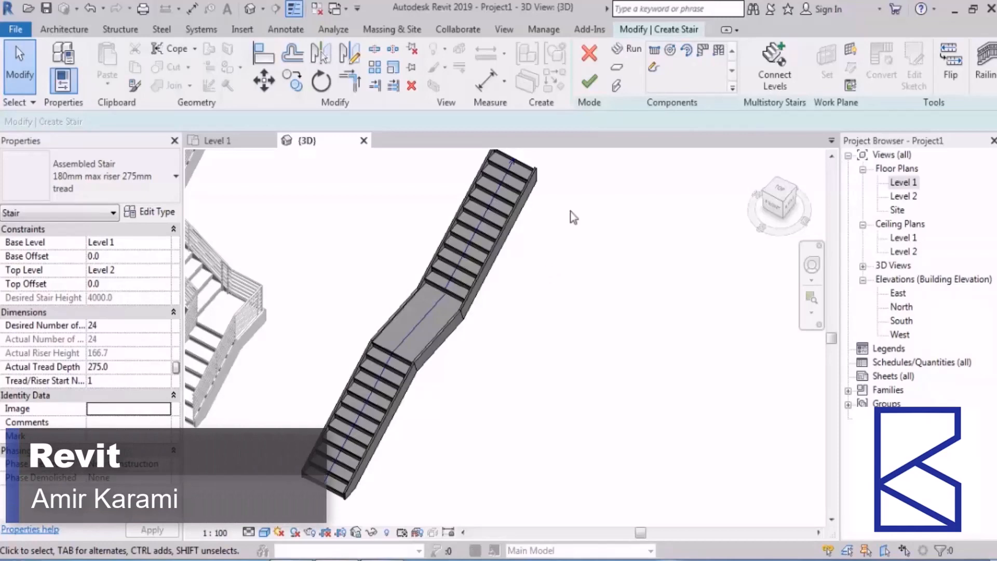
- Finish the stair edit and view the completed straight stair beside the existing one in 3D
left_click(589, 81)
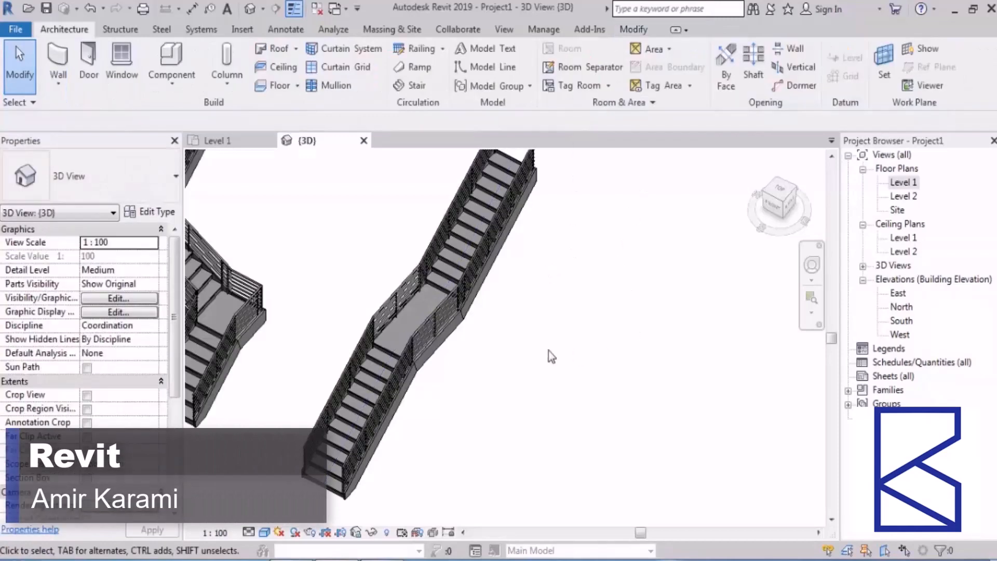
scroll(552, 345, "down", 5)
middle_click_drag(556, 337, 606, 296, "shift")
middle_click_drag(593, 363, 545, 336)
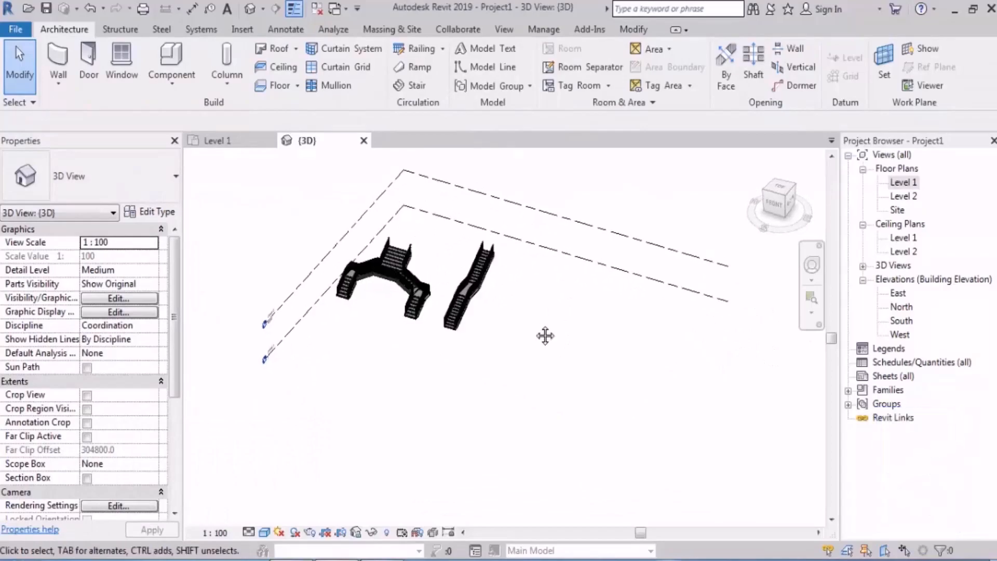